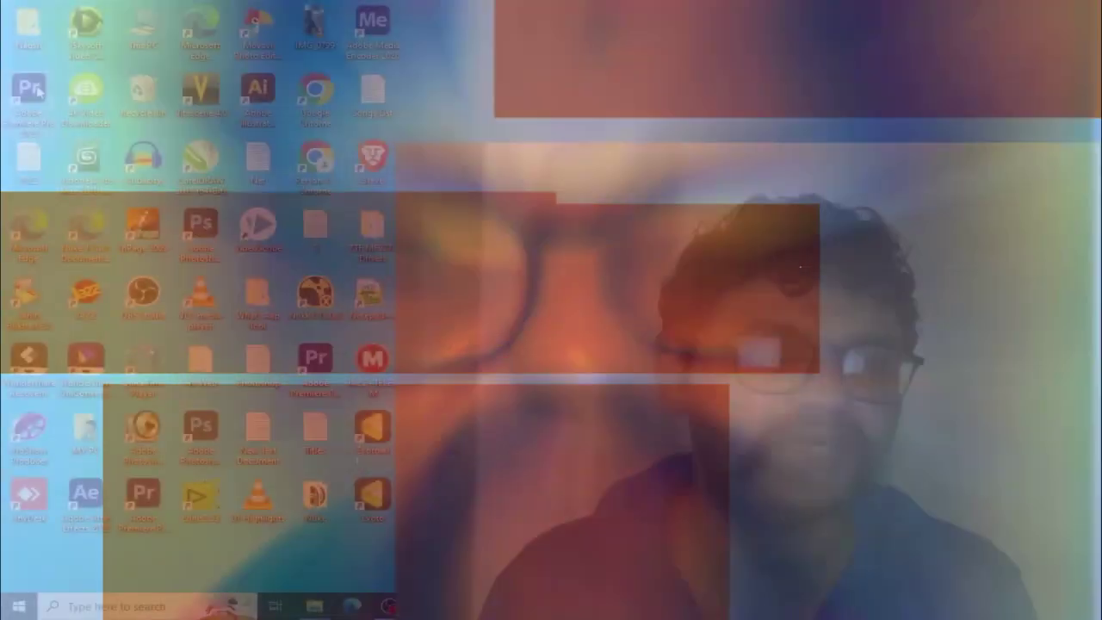
Launch Premiere Pro 2023 from its desktop icon to reach the Welcome screen.
double_click(31, 92)
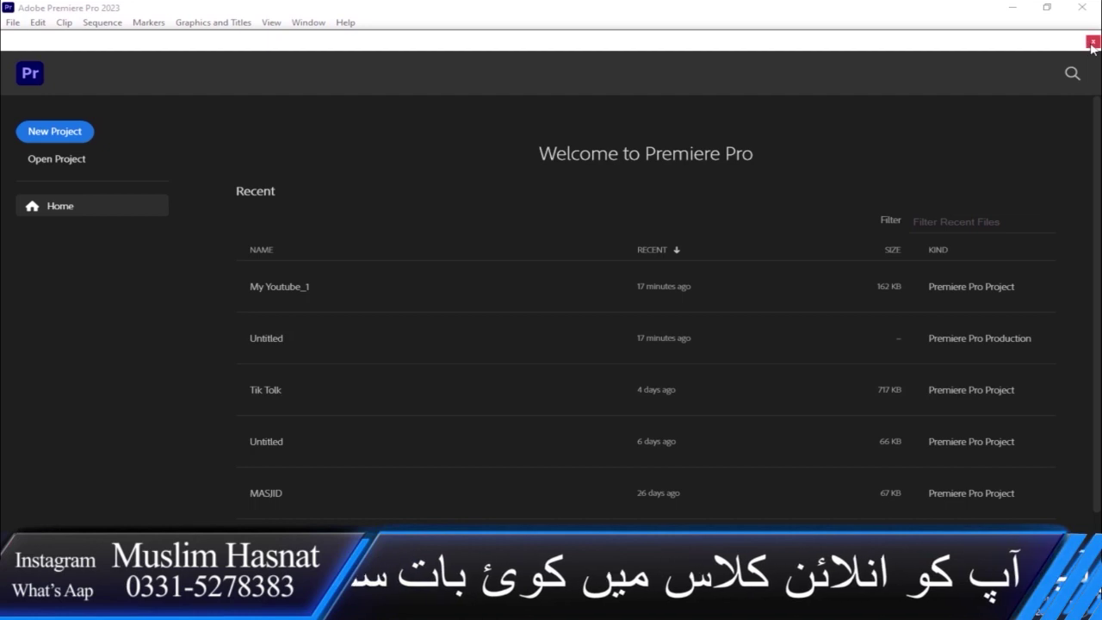
Close the Welcome screen and start a new project via File > New > Project.
left_click(1092, 43)
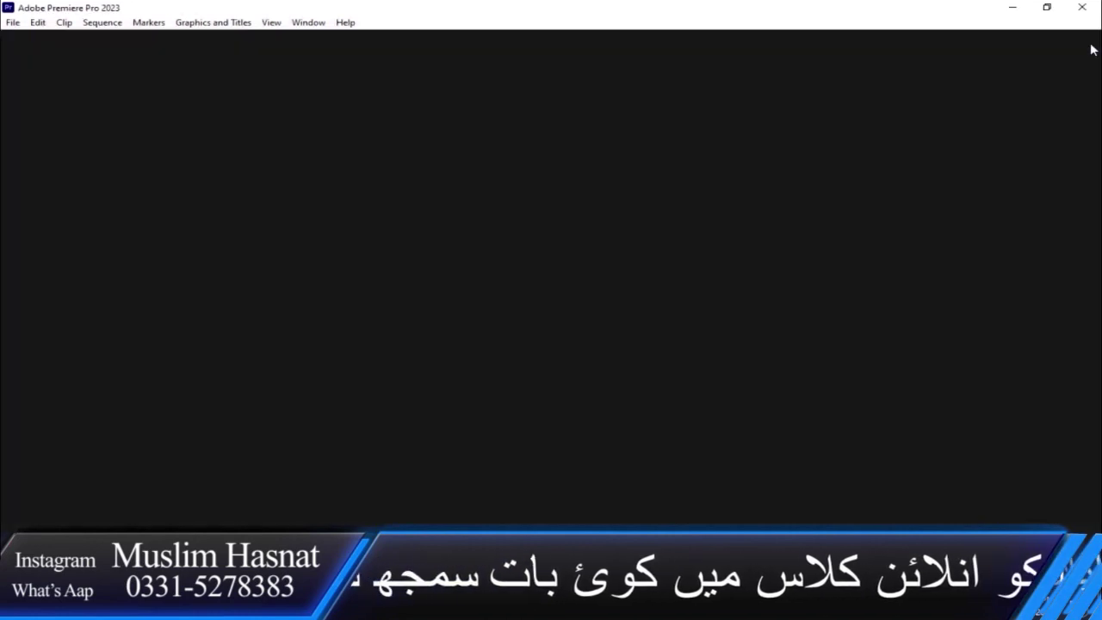
left_click(12, 22)
mouse_move(52, 38)
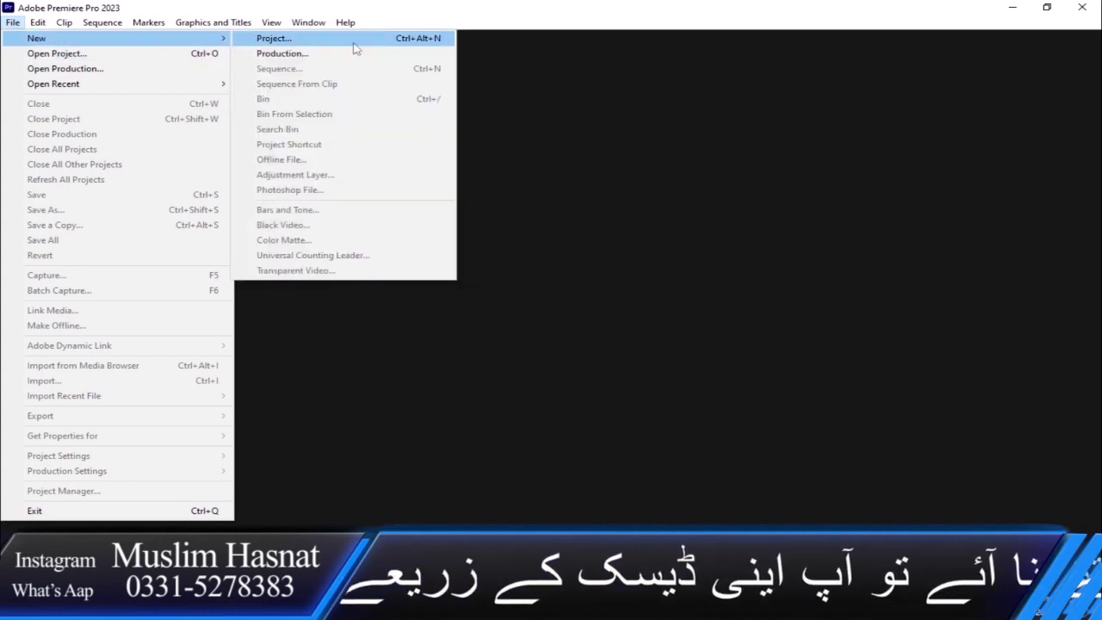
left_click(354, 41)
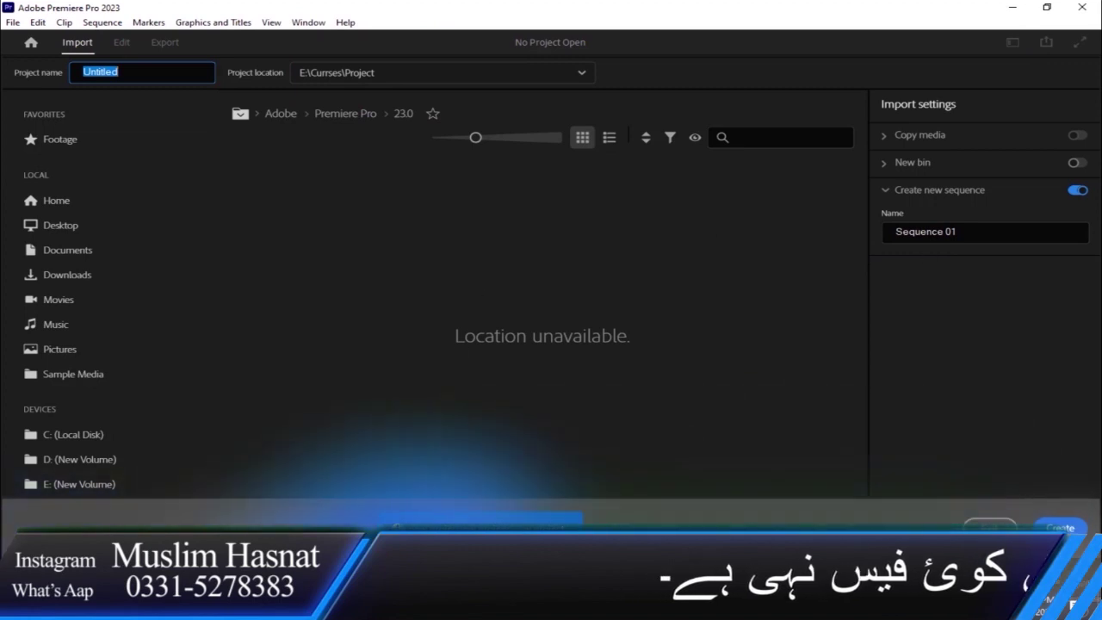
In File Explorer, browse to Premier Pro 2023 > Collage Road > Clips and select clip 1.
mouse_move(325, 614)
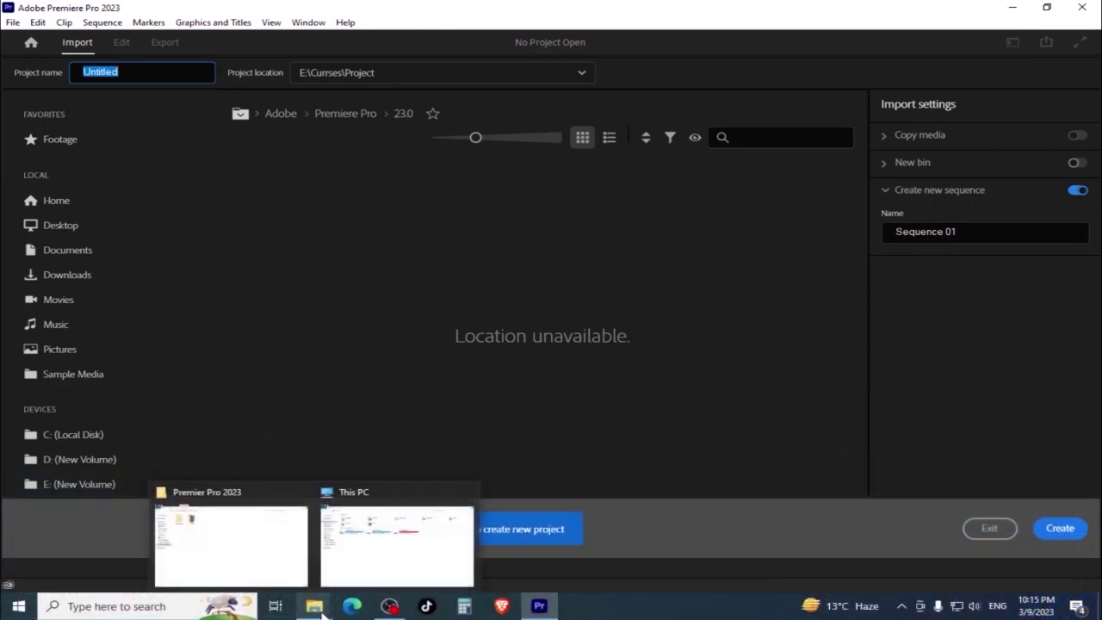
left_click(248, 544)
key("alt+Up")
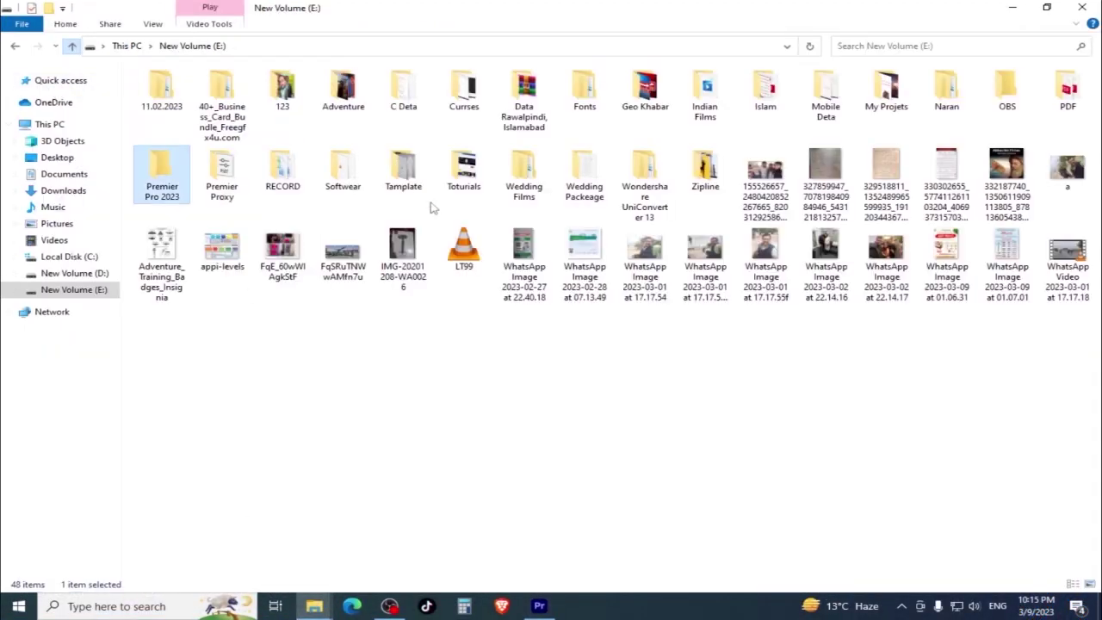
double_click(180, 175)
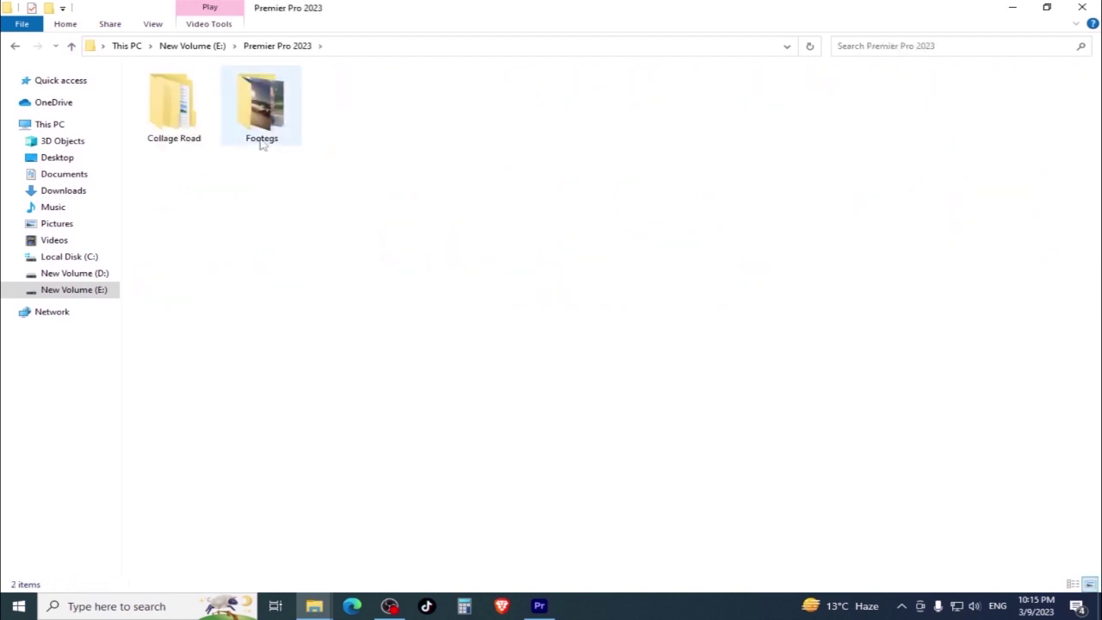
double_click(167, 140)
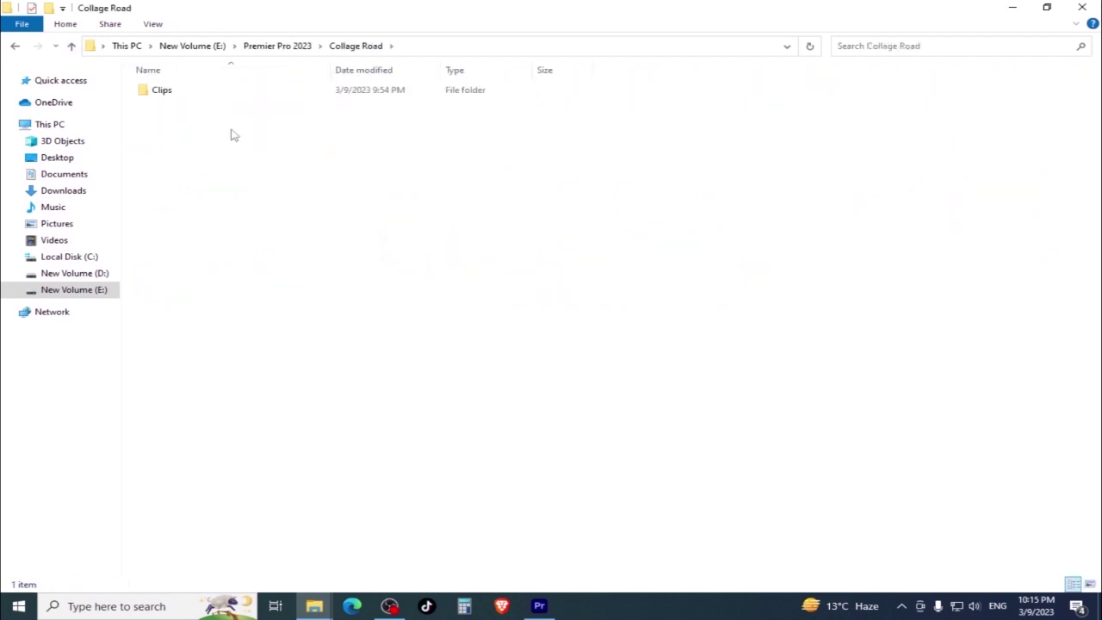
double_click(176, 95)
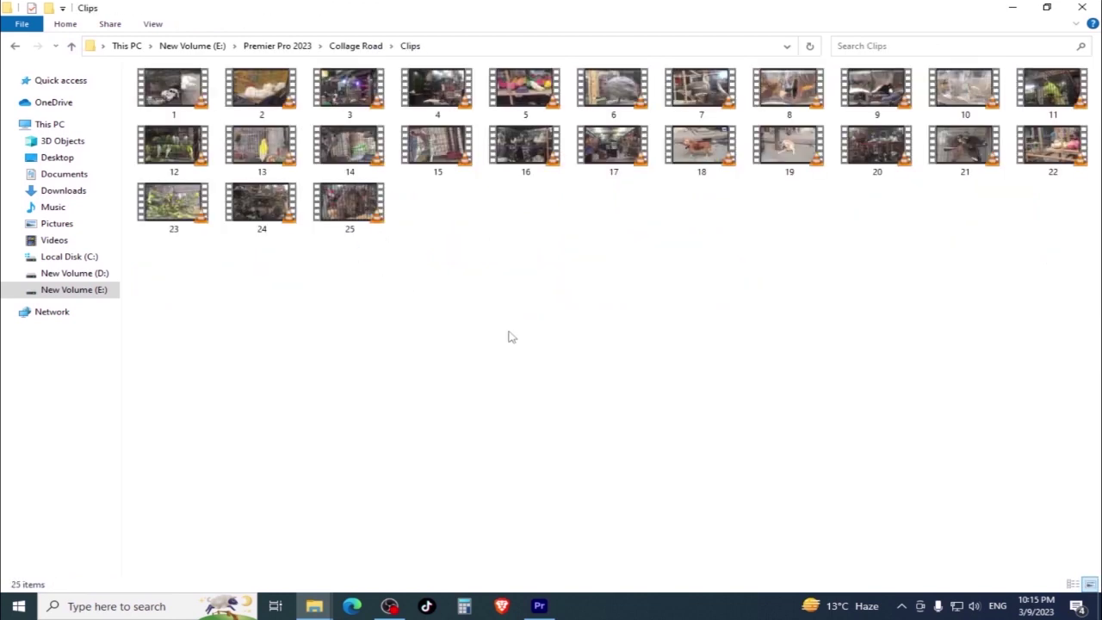
scroll(655, 358, "up", 1)
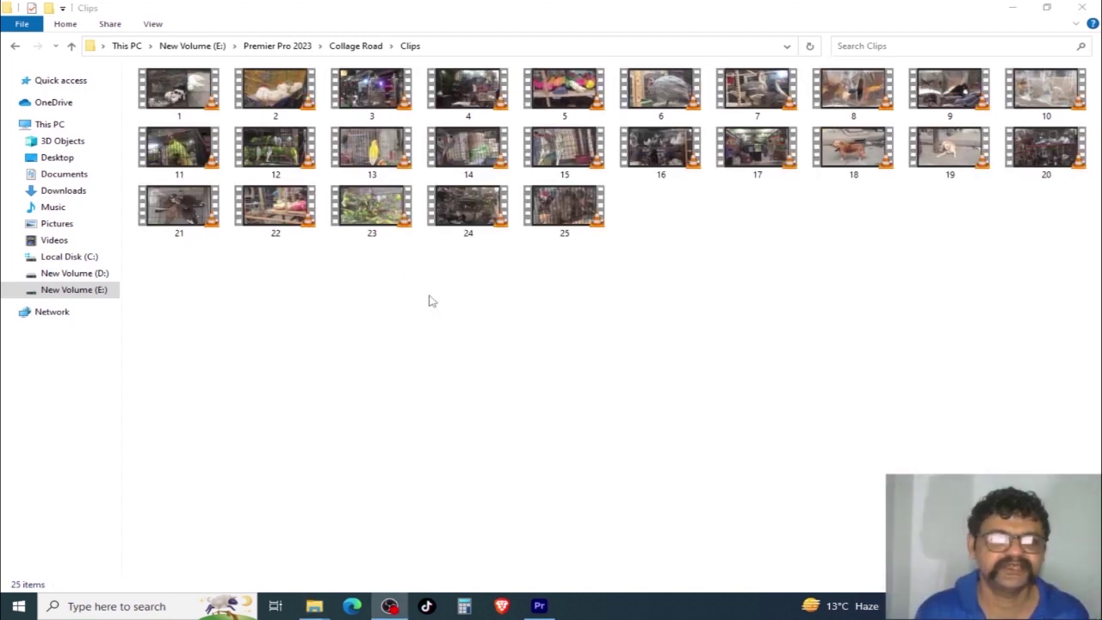
left_click(181, 97)
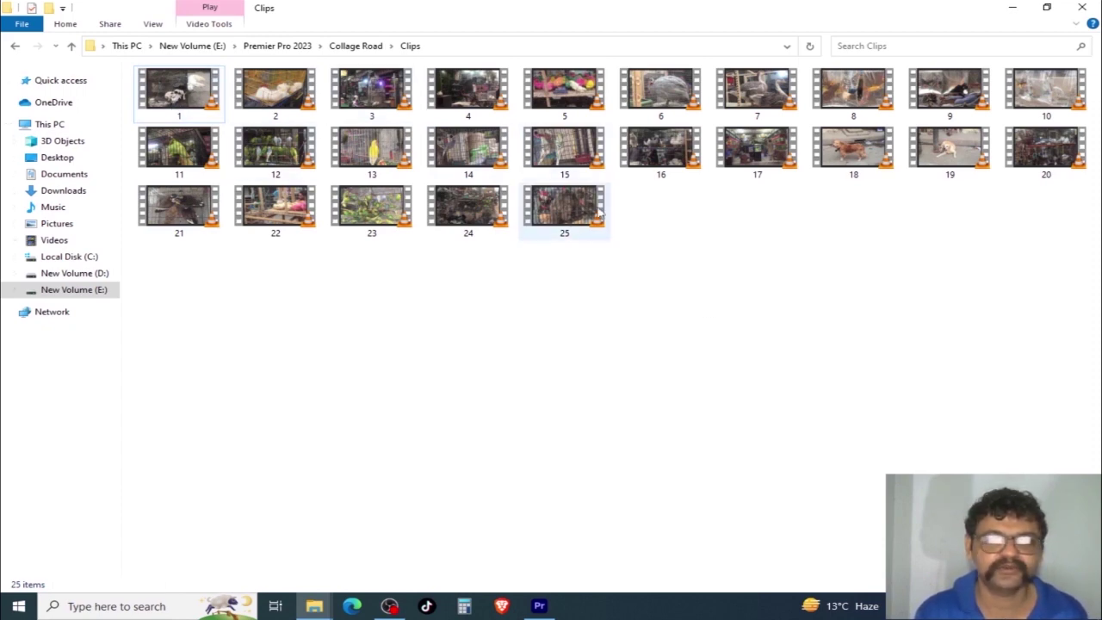
Go back up to Premier Pro 2023, open the Footegs folder and select the download video.
left_click(72, 48)
left_click(71, 47)
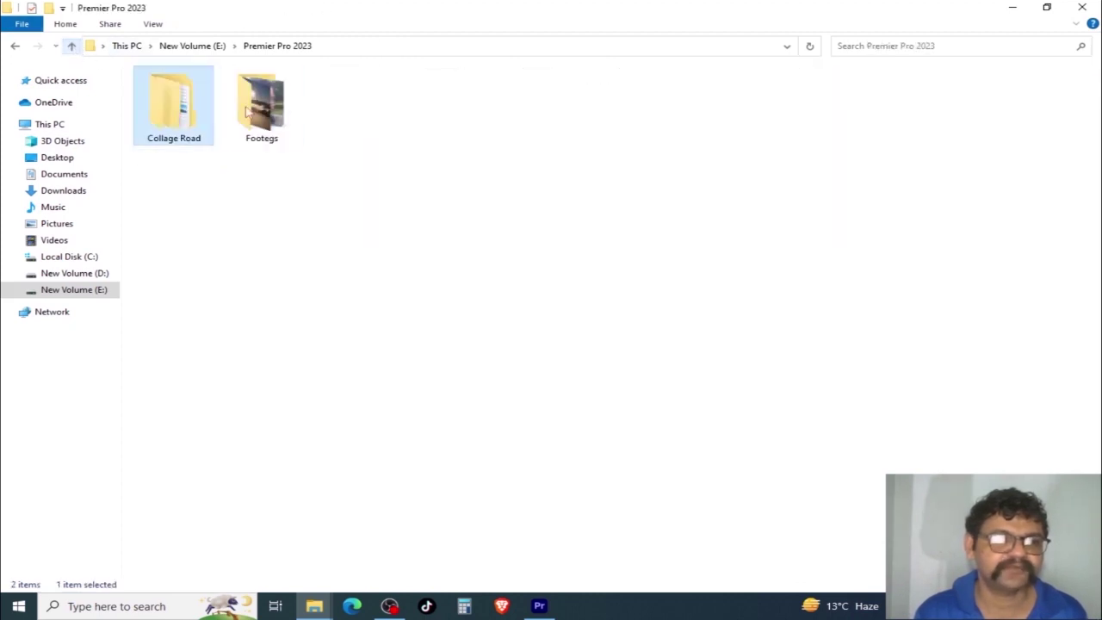
left_click(278, 107)
double_click(278, 107)
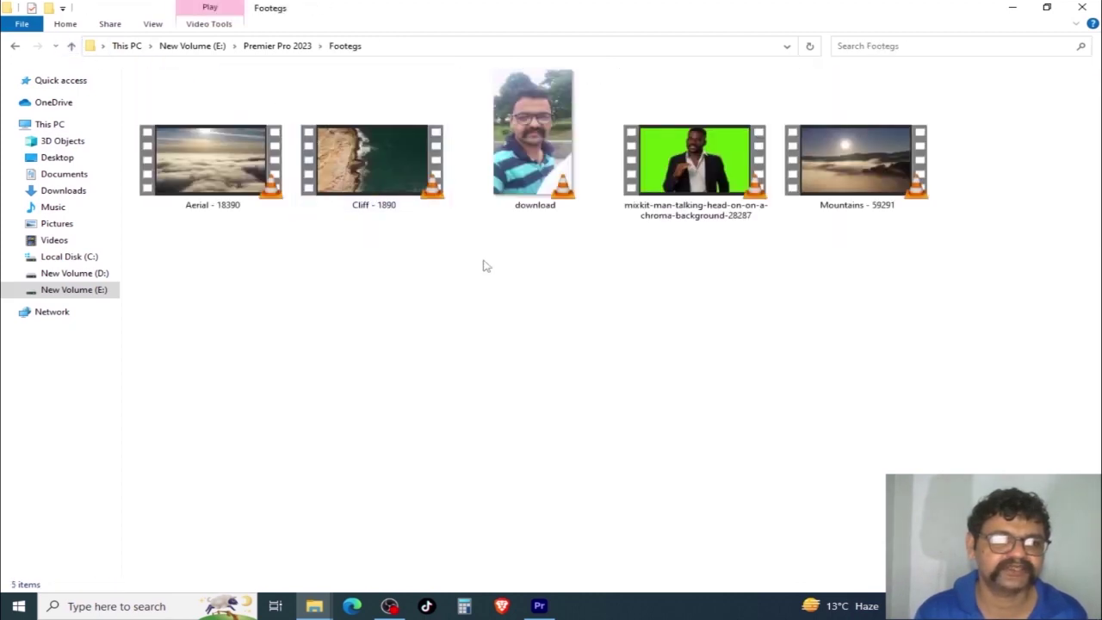
left_click(544, 147)
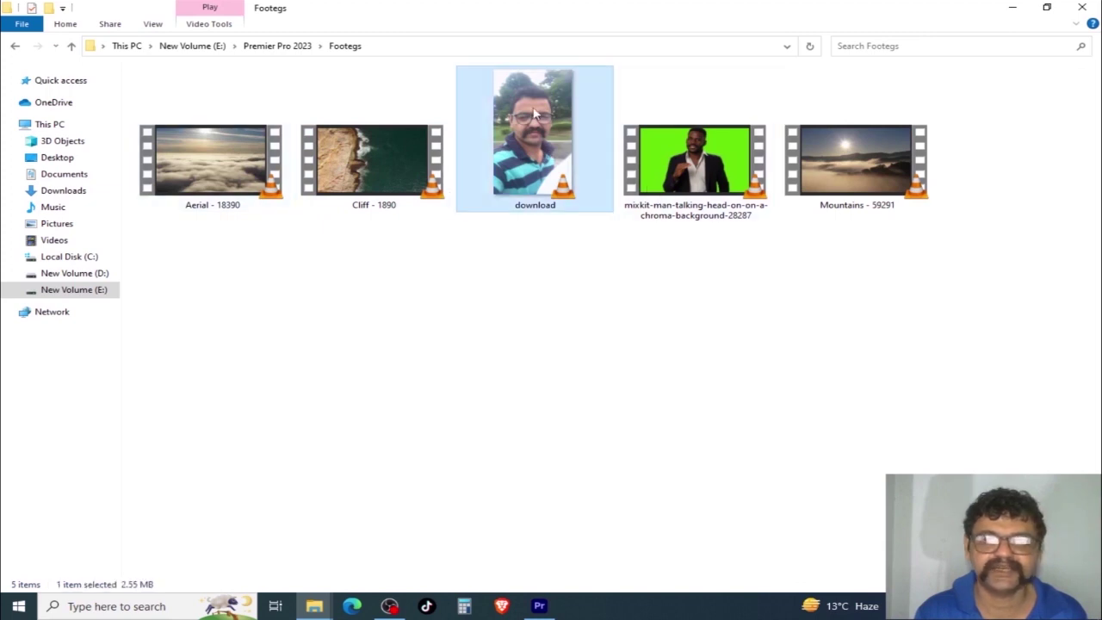
right_click(532, 109)
Check the video details in the properties of Cliff - 1890.
left_click(347, 164)
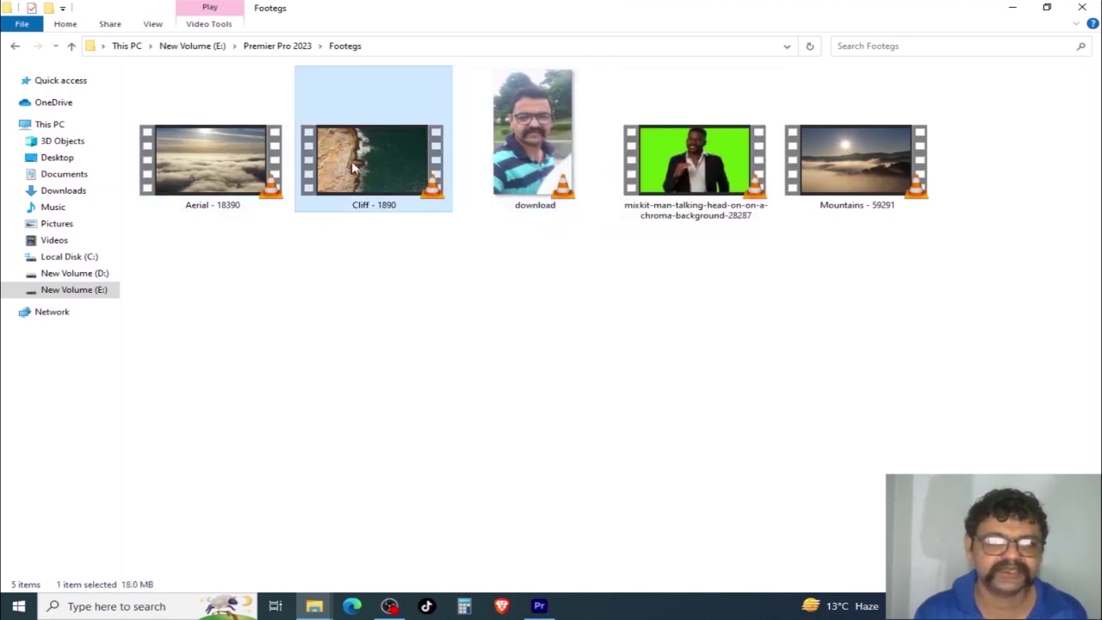
right_click(353, 167)
left_click(431, 568)
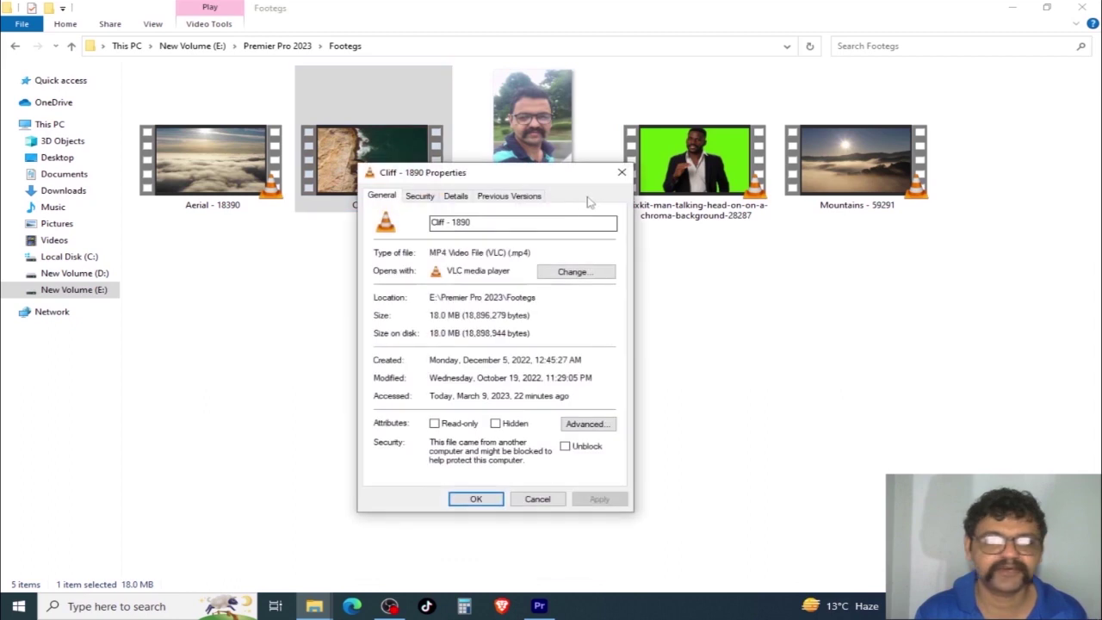
left_click(457, 196)
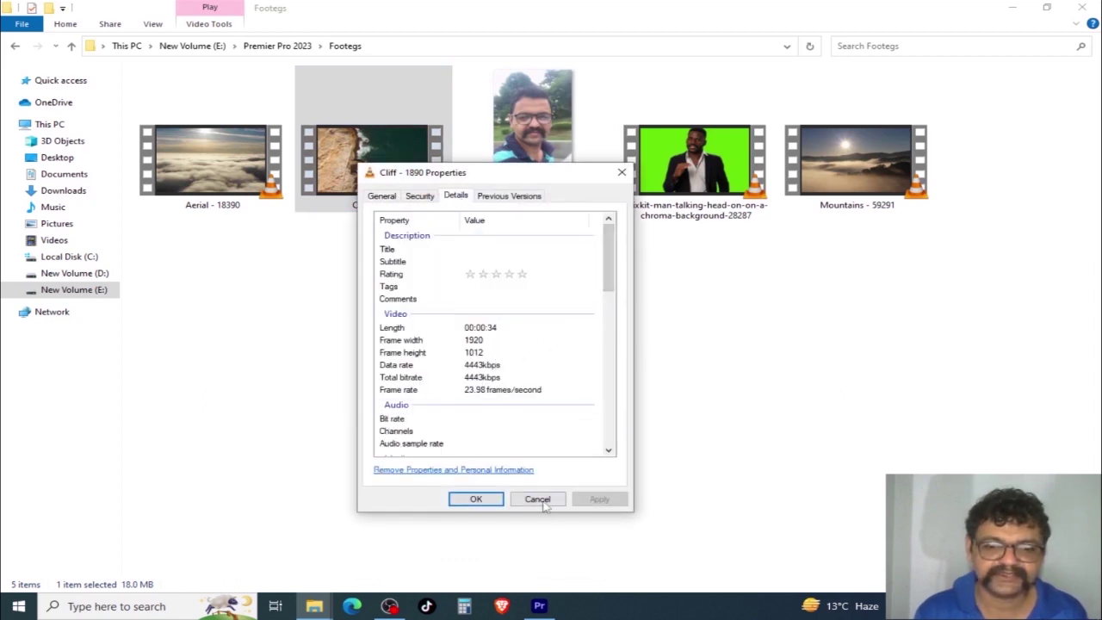
left_click(537, 500)
Check the properties of Mountains - 59291, then return to the Premier Pro 2023 folder.
right_click(824, 172)
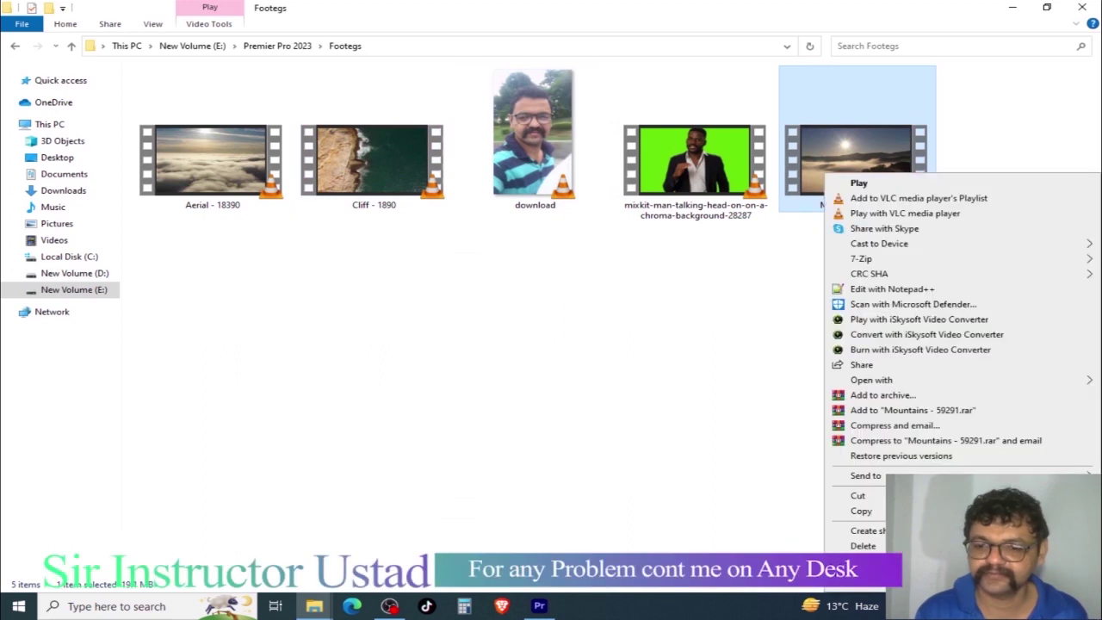
left_click(861, 577)
left_click_drag(961, 185, 404, 185)
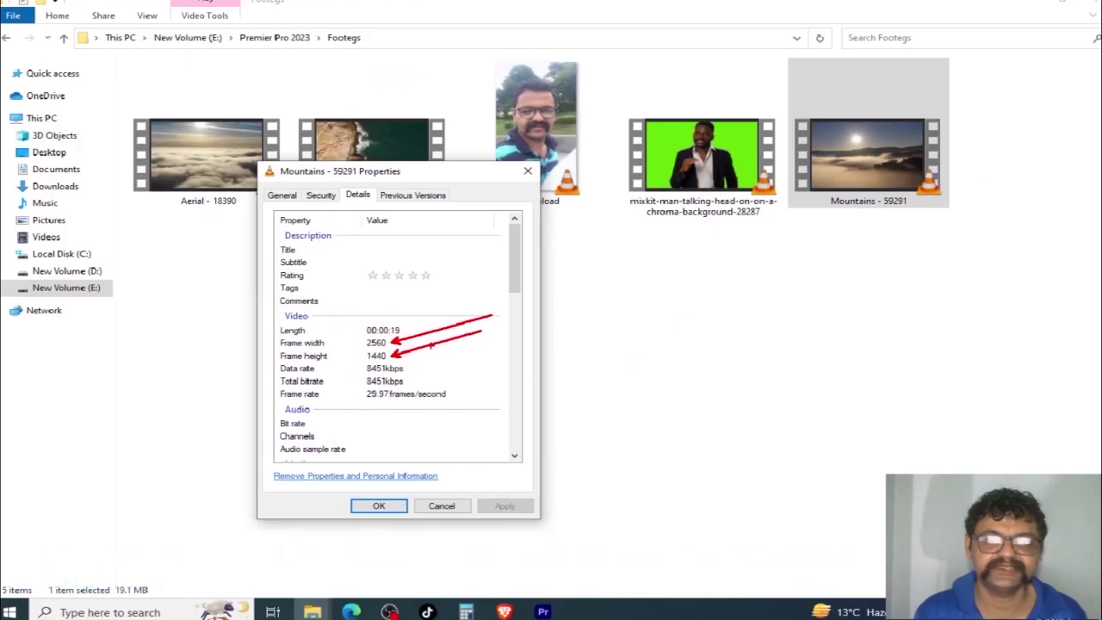
left_click(524, 175)
left_click(412, 162)
left_click(261, 161)
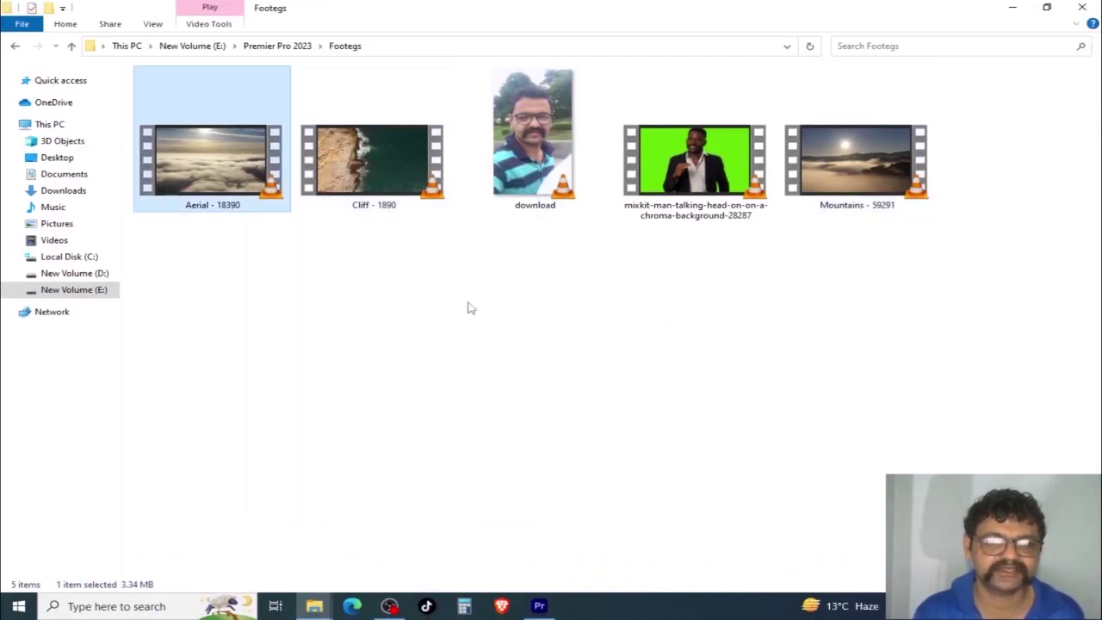
left_click(72, 46)
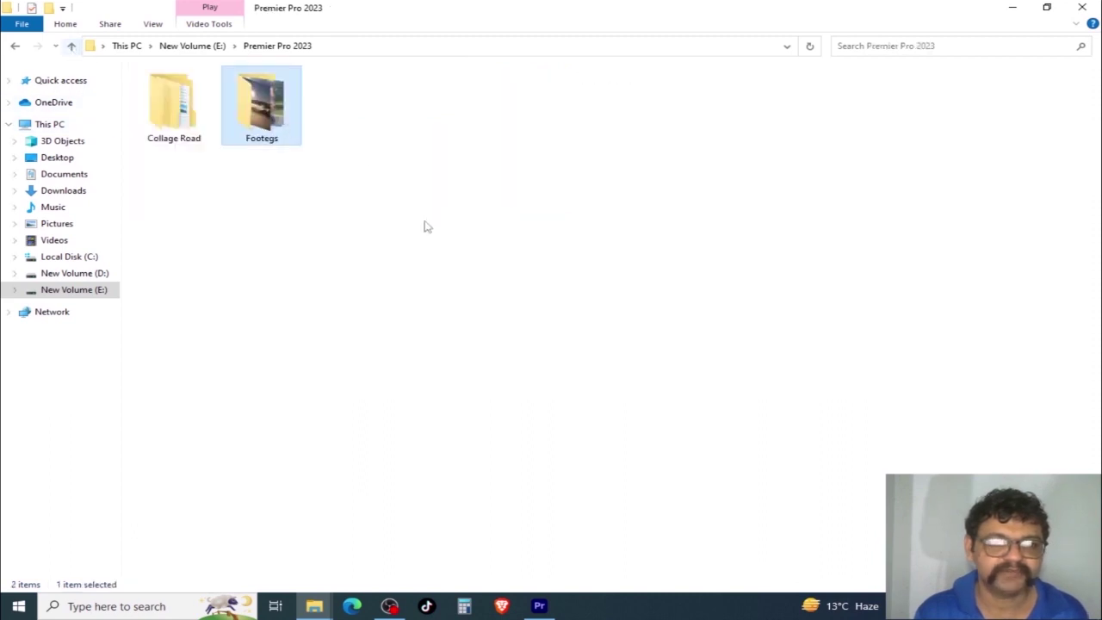
Open Collage Road > Clips and verify clip 1's details: 1920×1080, 60 fps, 3 seconds.
double_click(182, 109)
double_click(170, 90)
right_click(173, 99)
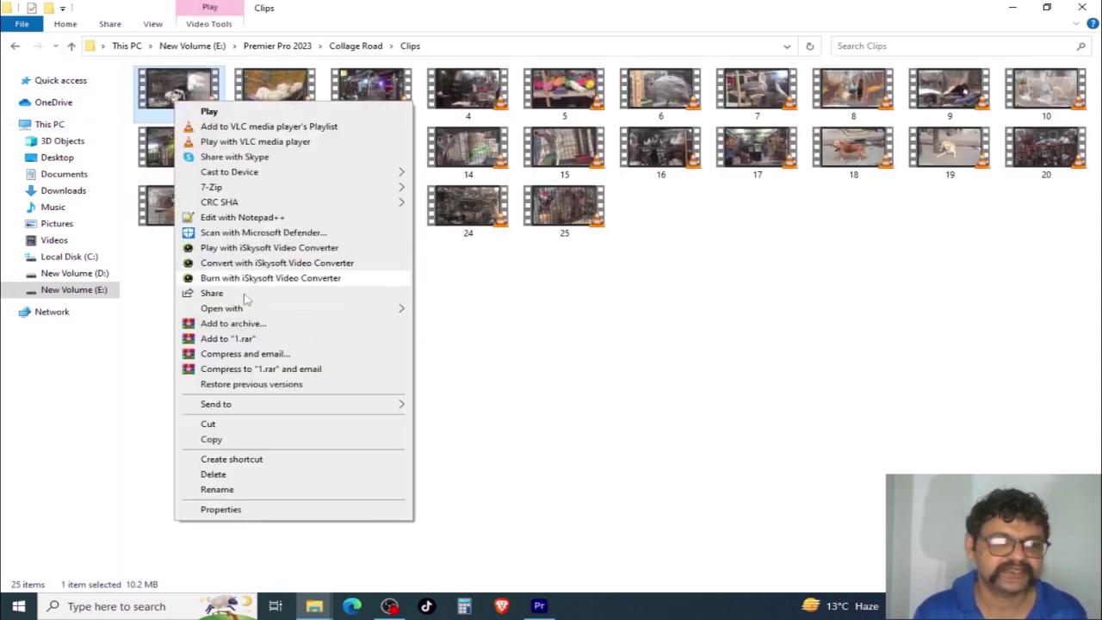
left_click(242, 511)
left_click(278, 134)
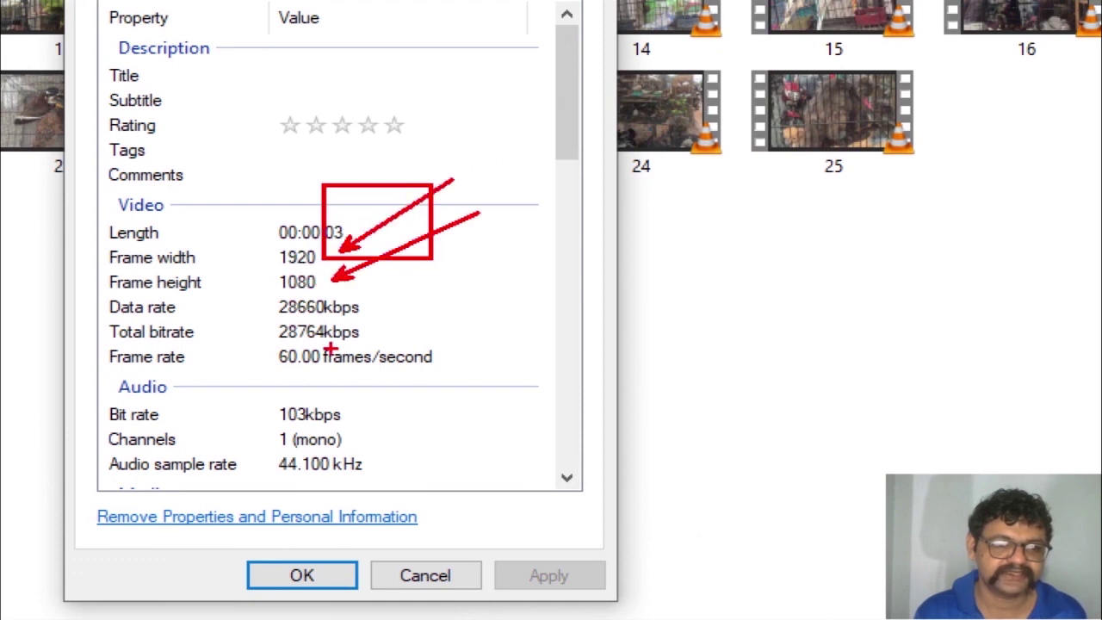
left_click_drag(447, 351, 592, 269)
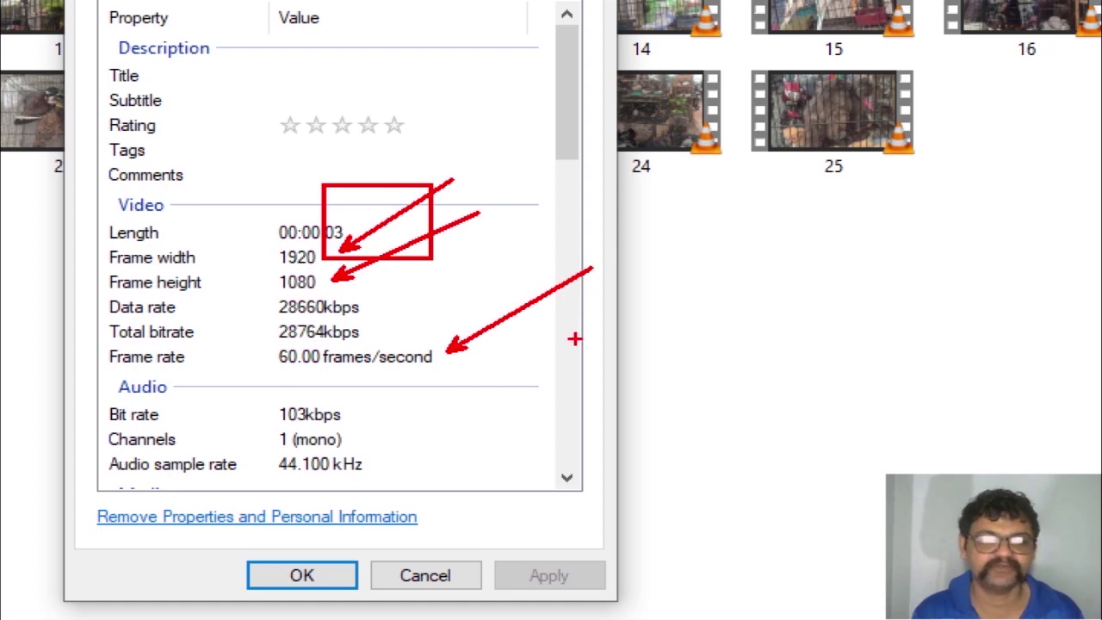
key("Escape")
key("Escape")
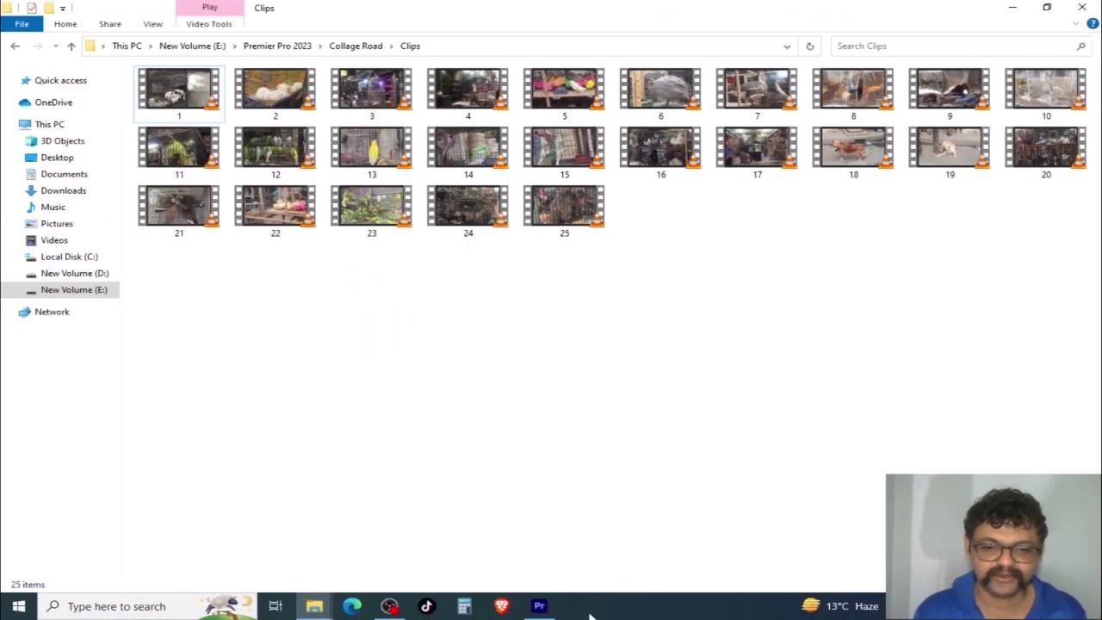
left_click(71, 46)
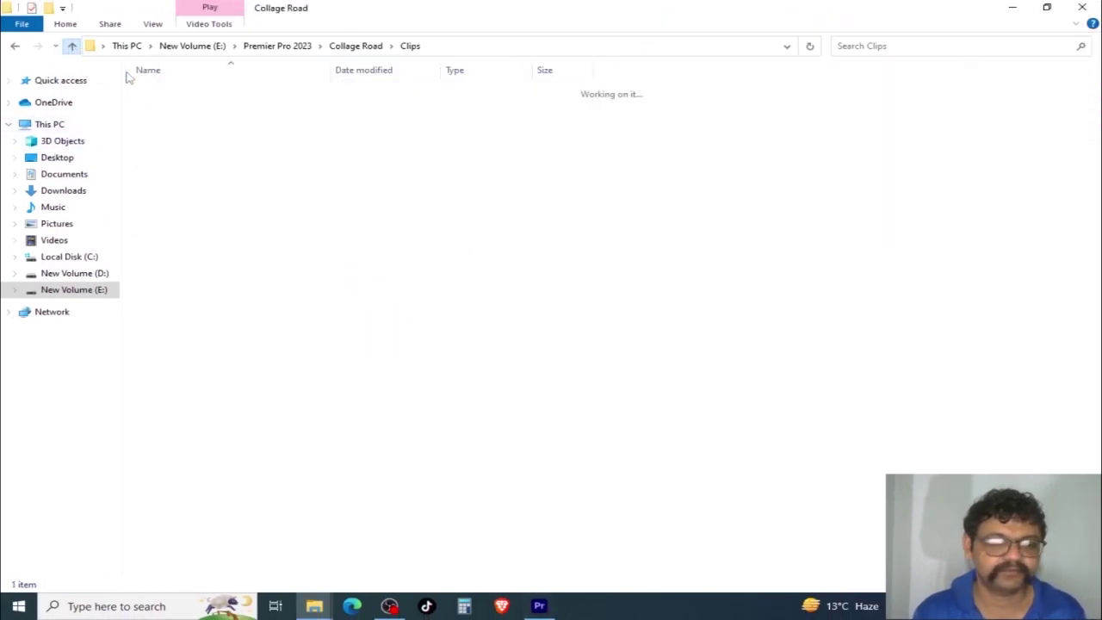
left_click(508, 388)
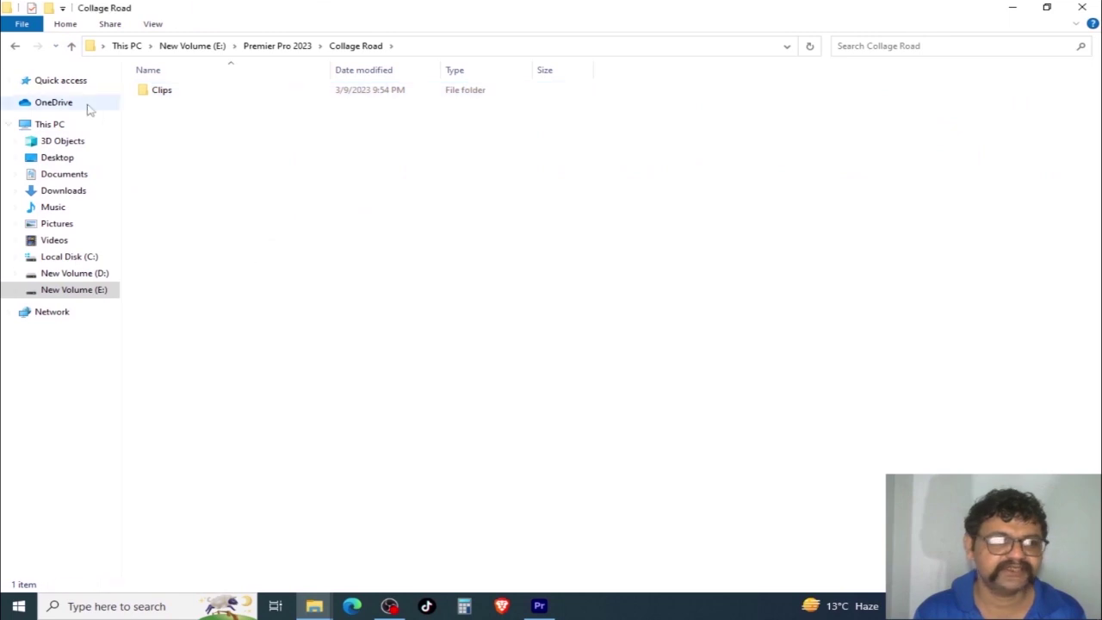
left_click(71, 47)
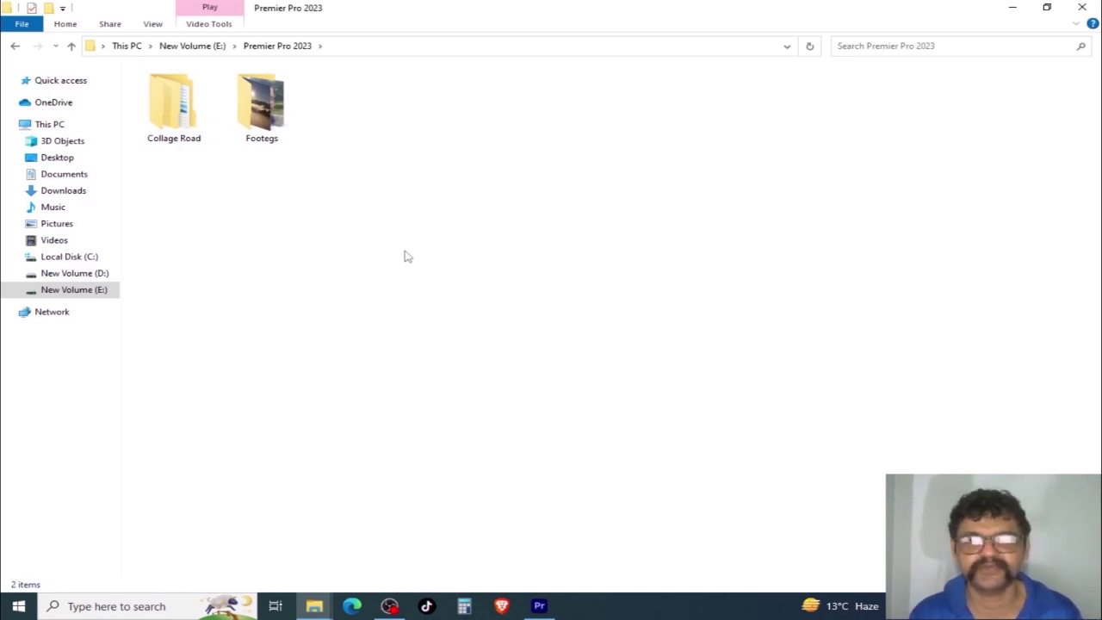
double_click(197, 123)
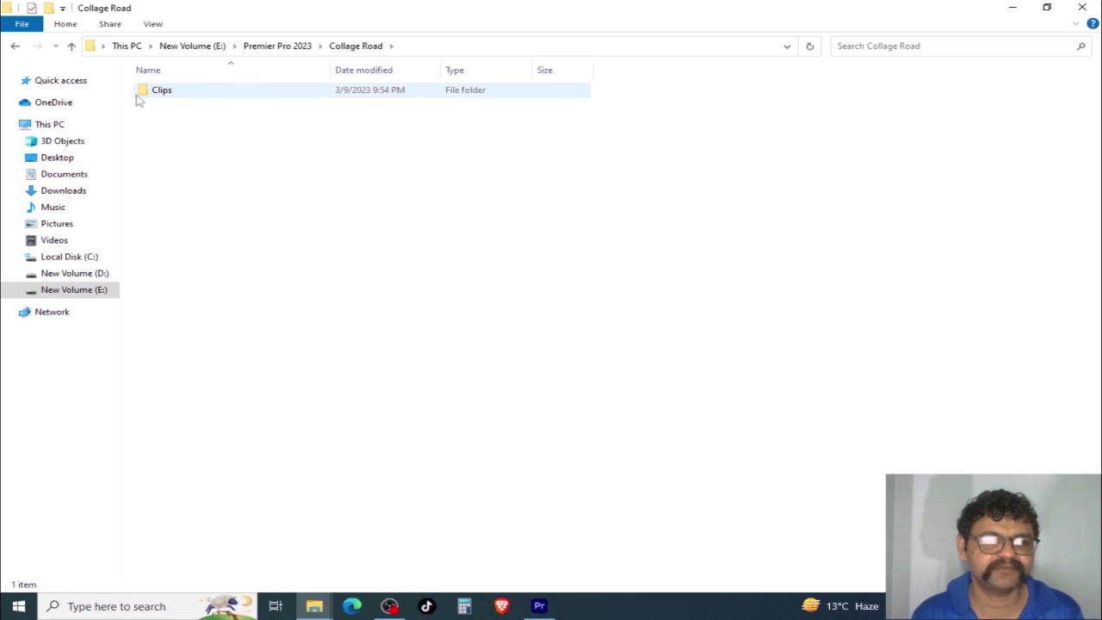
double_click(172, 96)
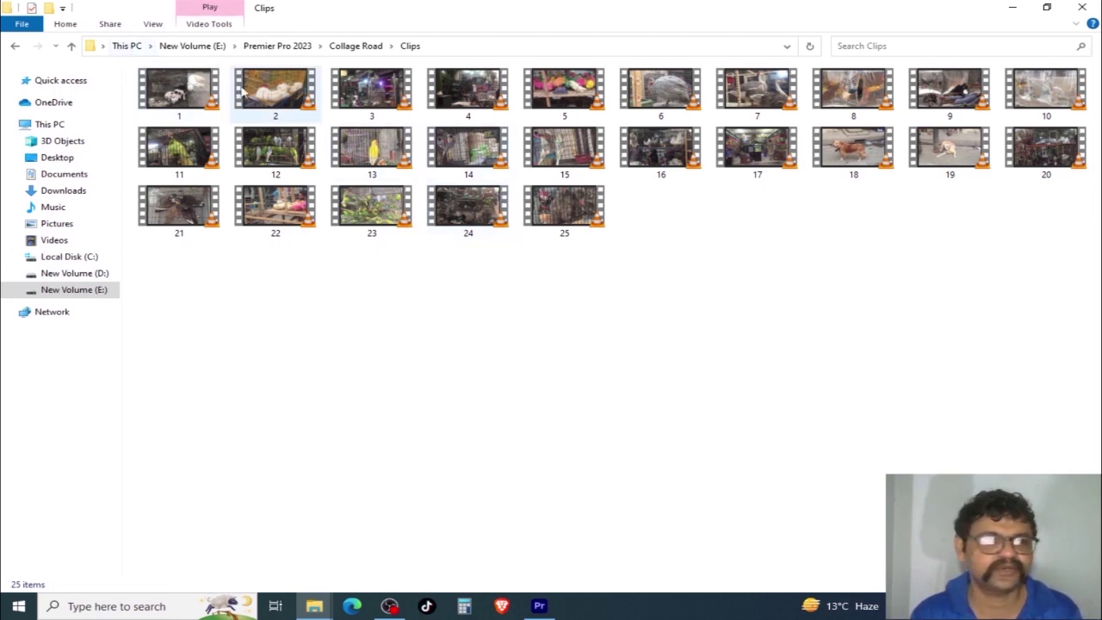
left_click(71, 45)
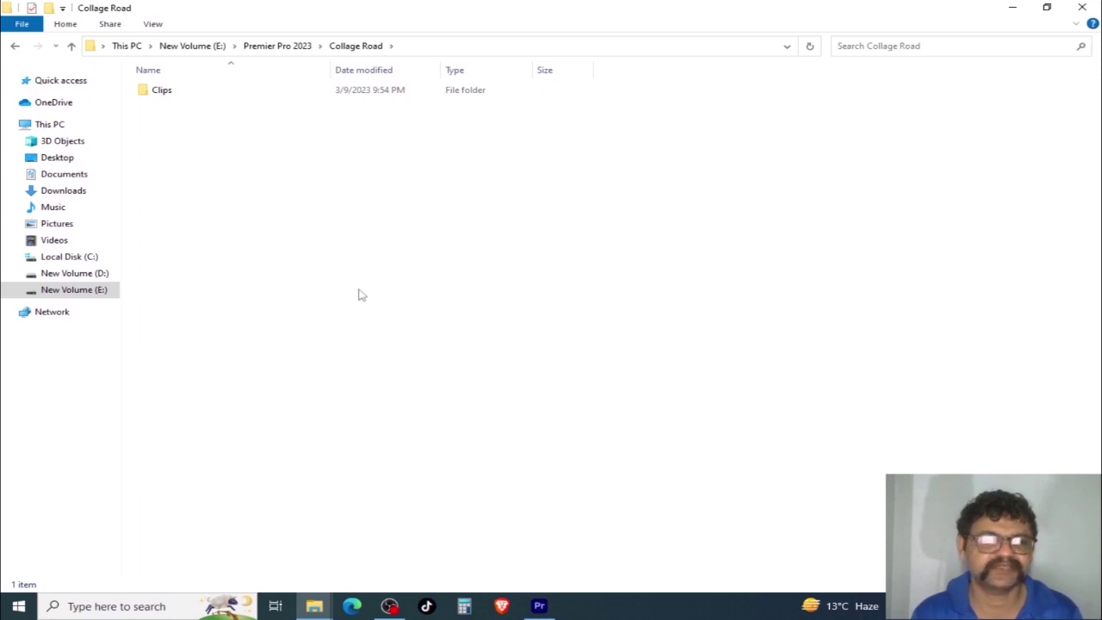
right_click(337, 227)
left_click(420, 278)
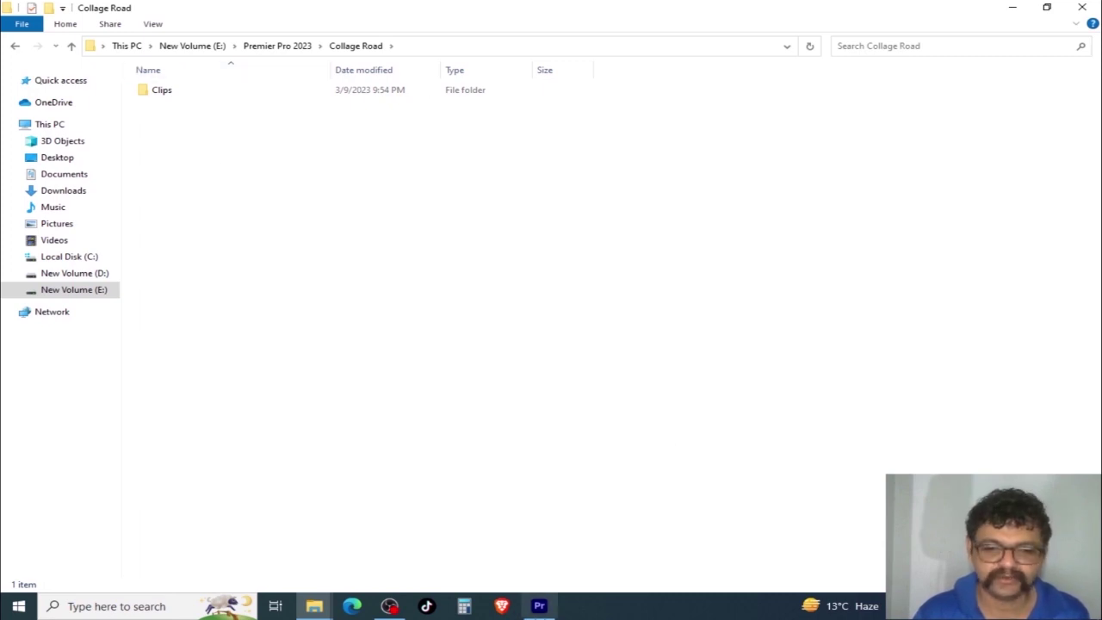
Enter 'Collage Road' as the new project's name.
left_click(542, 608)
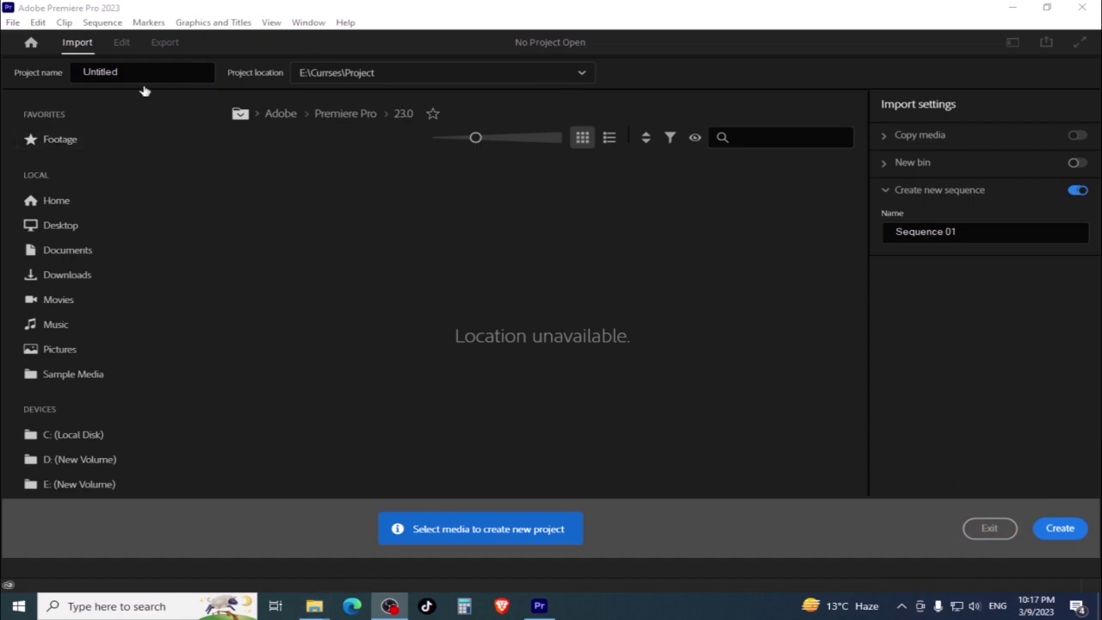
mouse_move(321, 608)
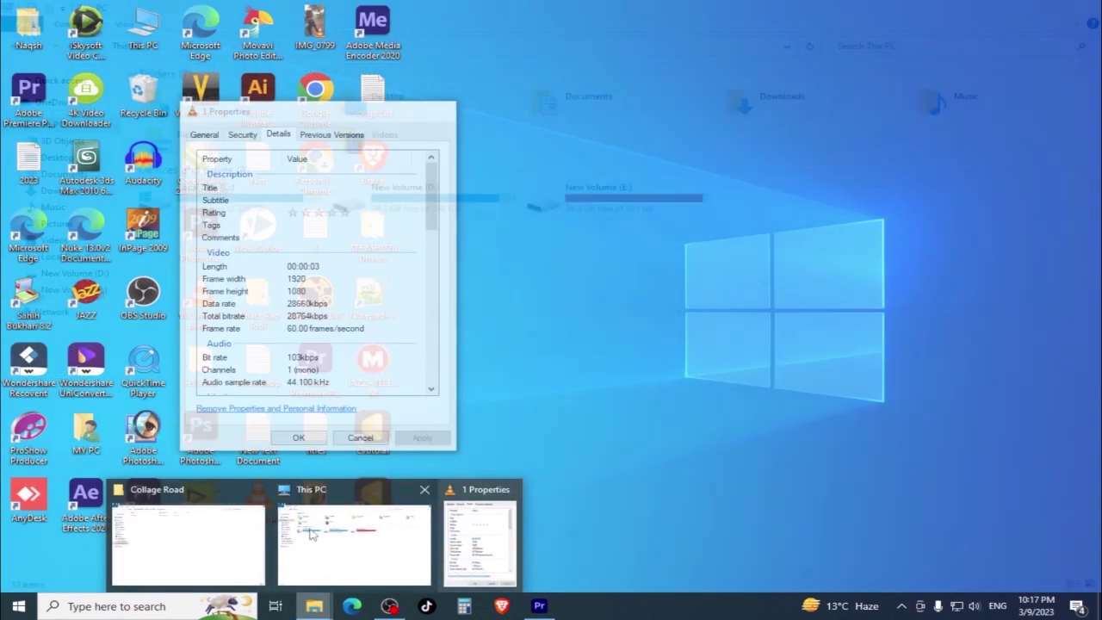
left_click(204, 551)
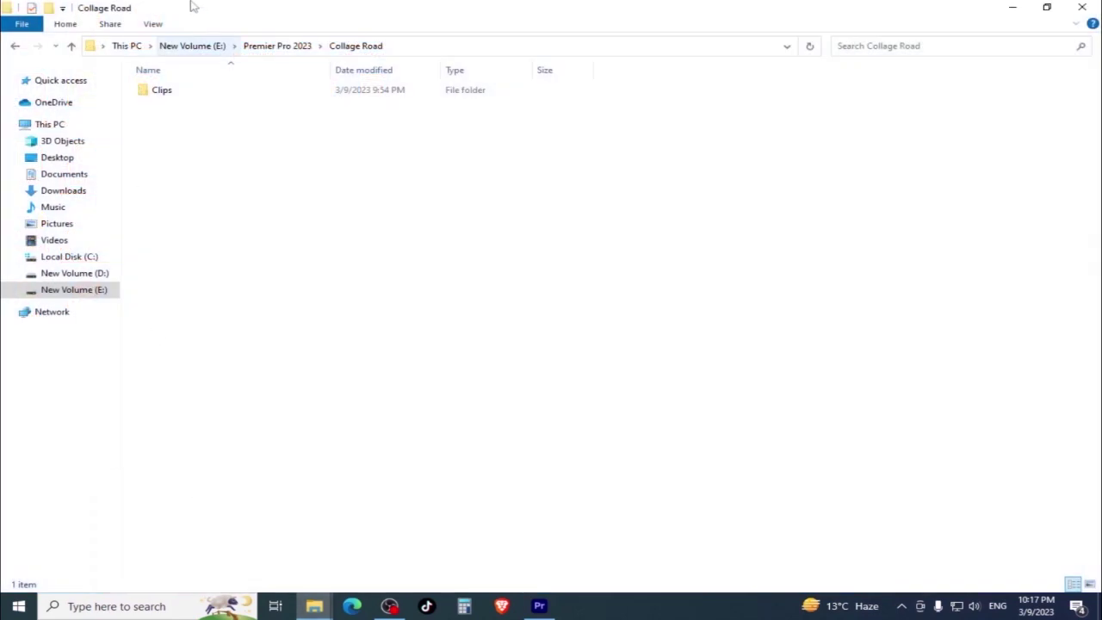
left_click(71, 46)
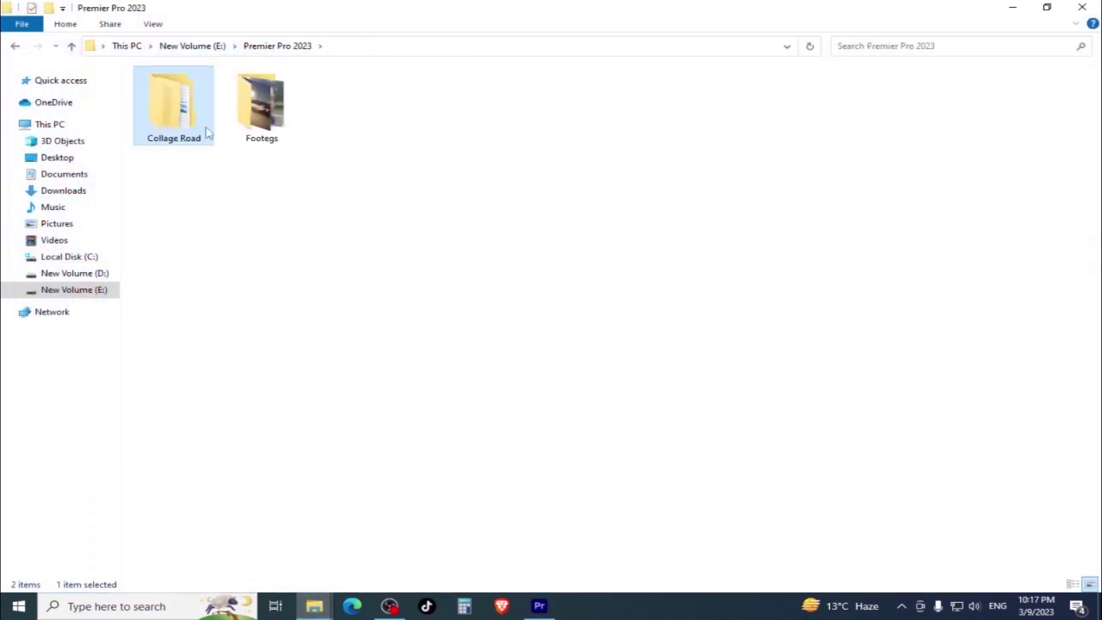
left_click(205, 137)
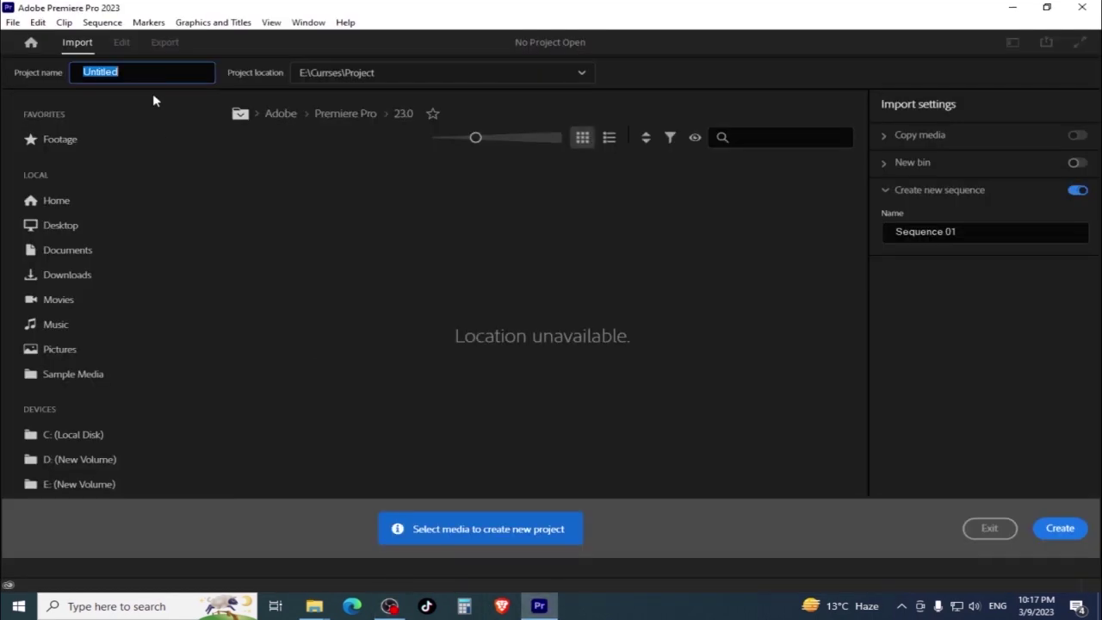
type("Collage Road")
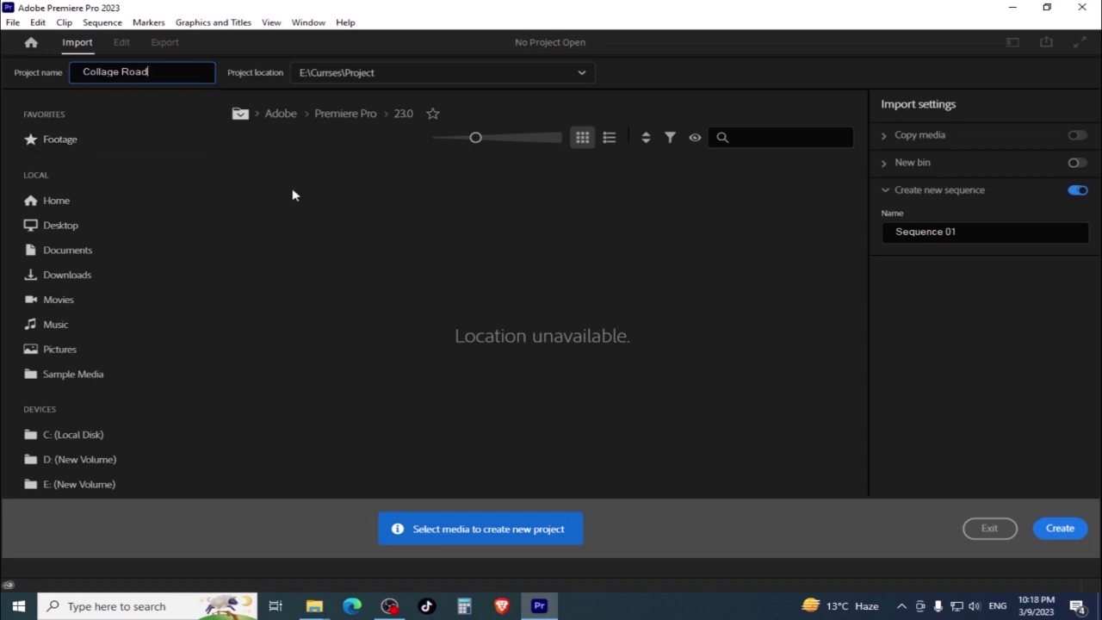
Choose a custom project location and browse to E:\Premier Pro 2023\Collage Road.
left_click(582, 74)
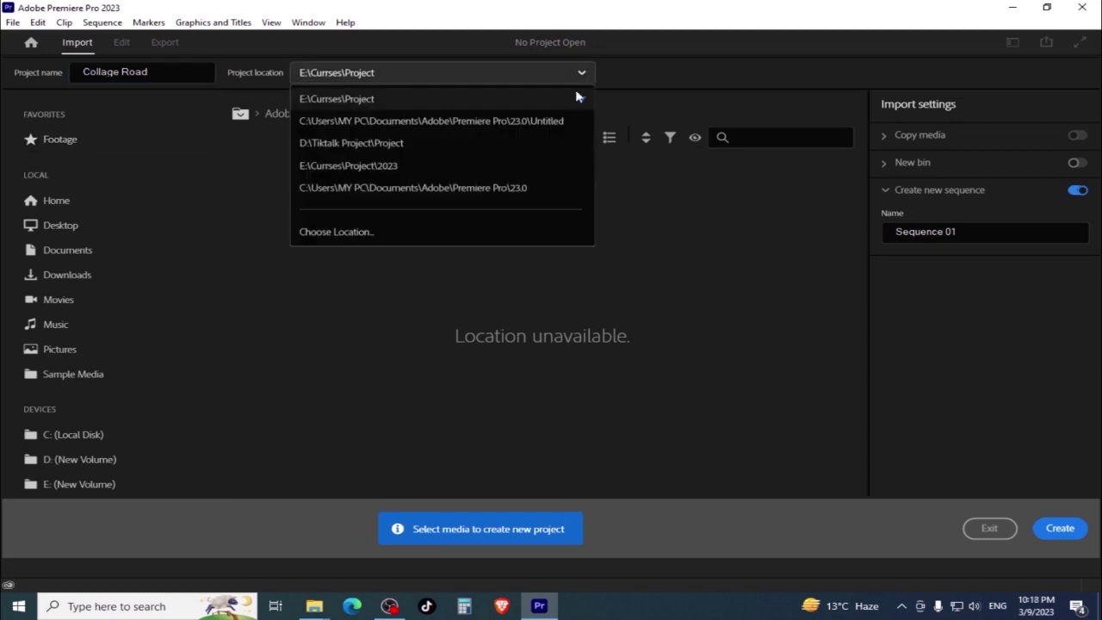
left_click(393, 232)
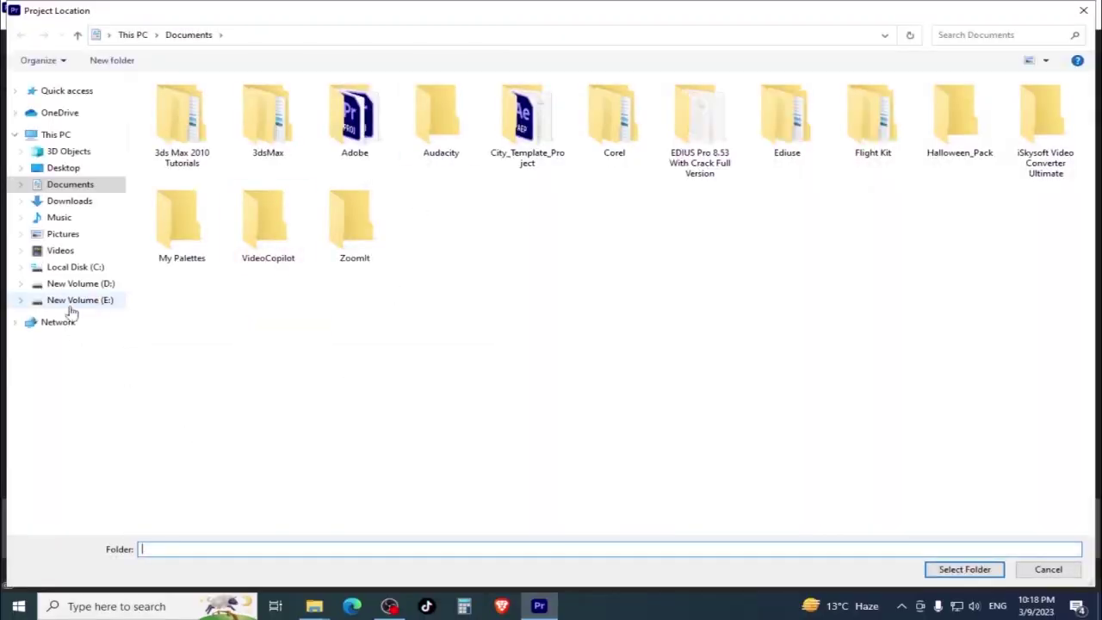
left_click(79, 299)
left_click(401, 165)
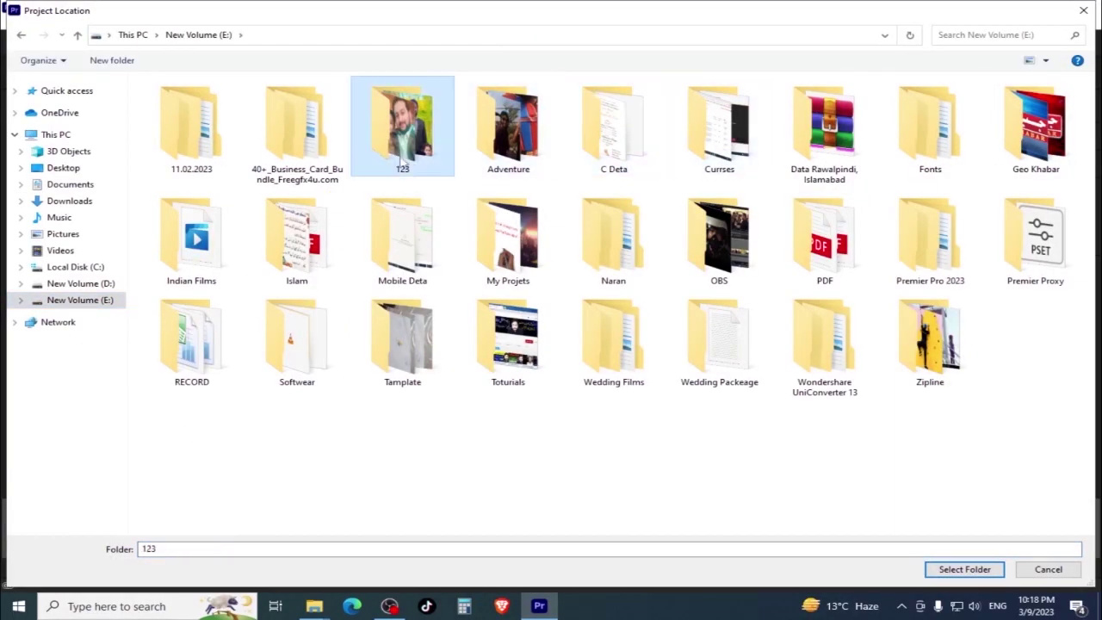
left_click(868, 284)
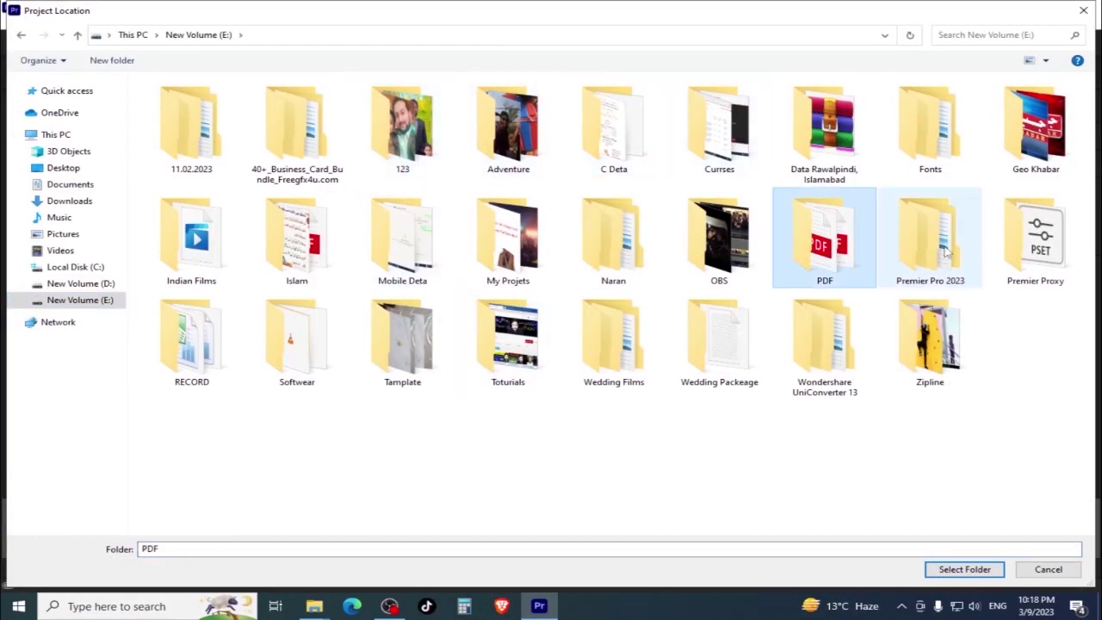
double_click(930, 245)
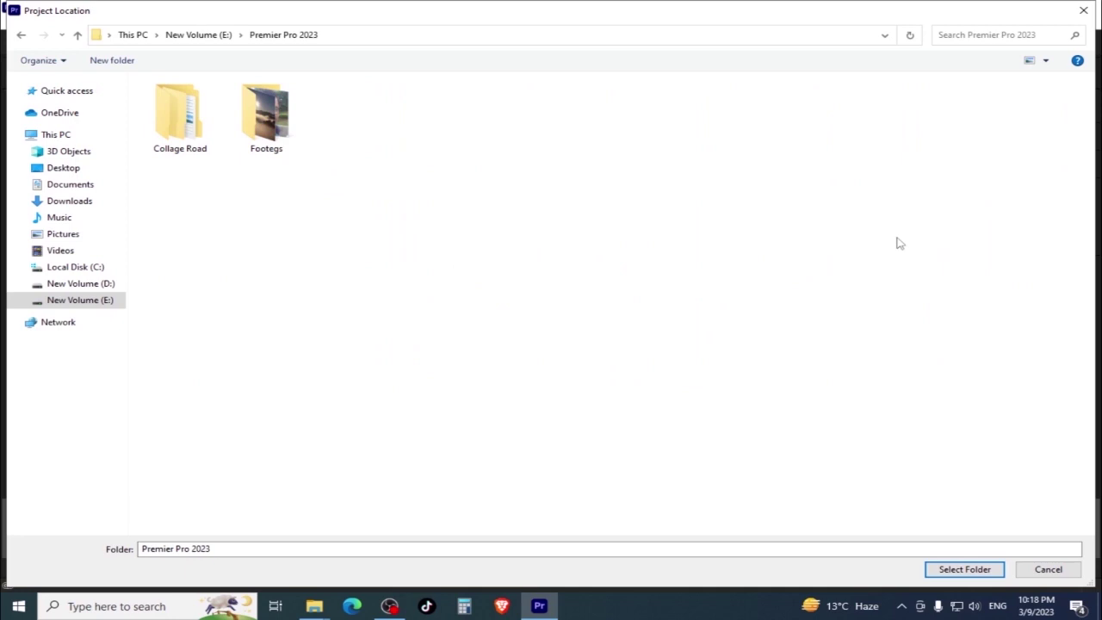
double_click(196, 108)
Create a new folder named 'Project' there and accept it as the project location.
right_click(231, 179)
mouse_move(392, 319)
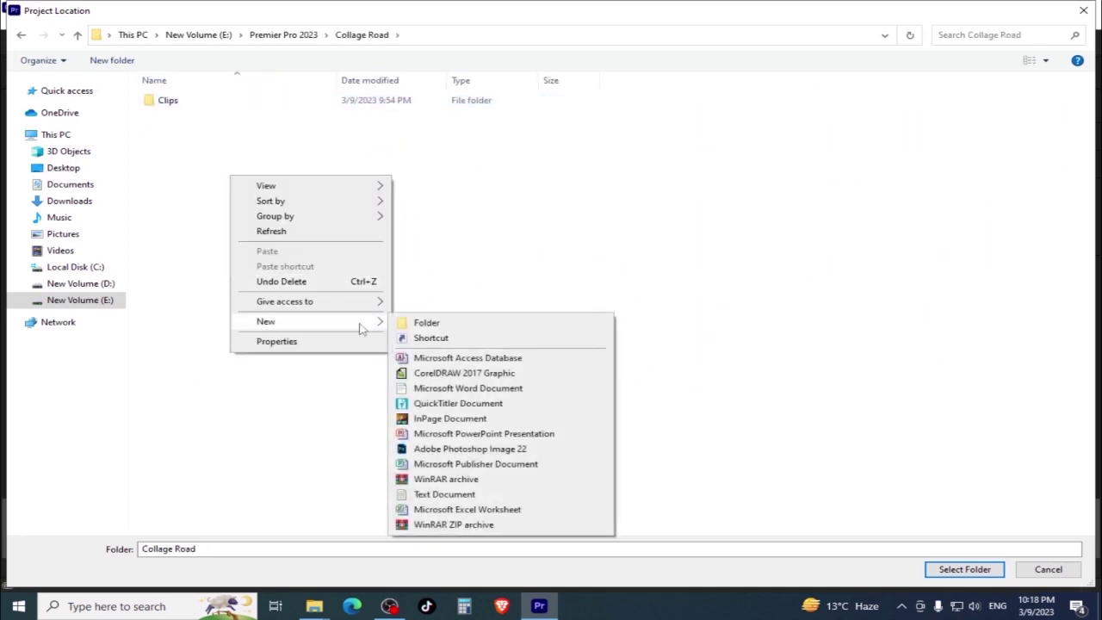
left_click(468, 327)
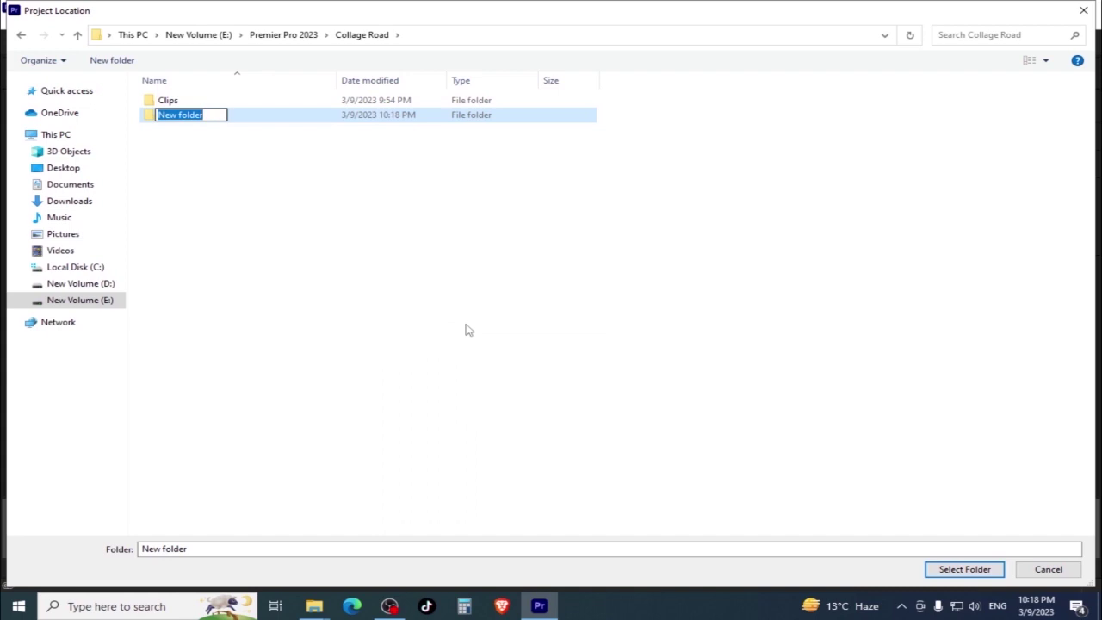
type("Proje")
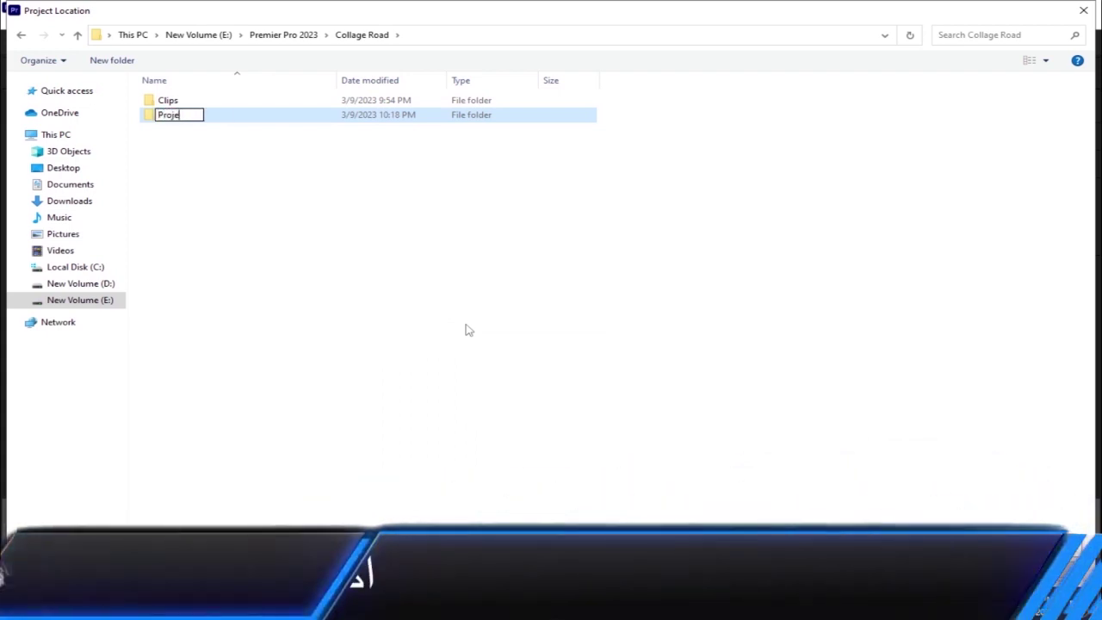
type("ct")
key("Return")
key("Return")
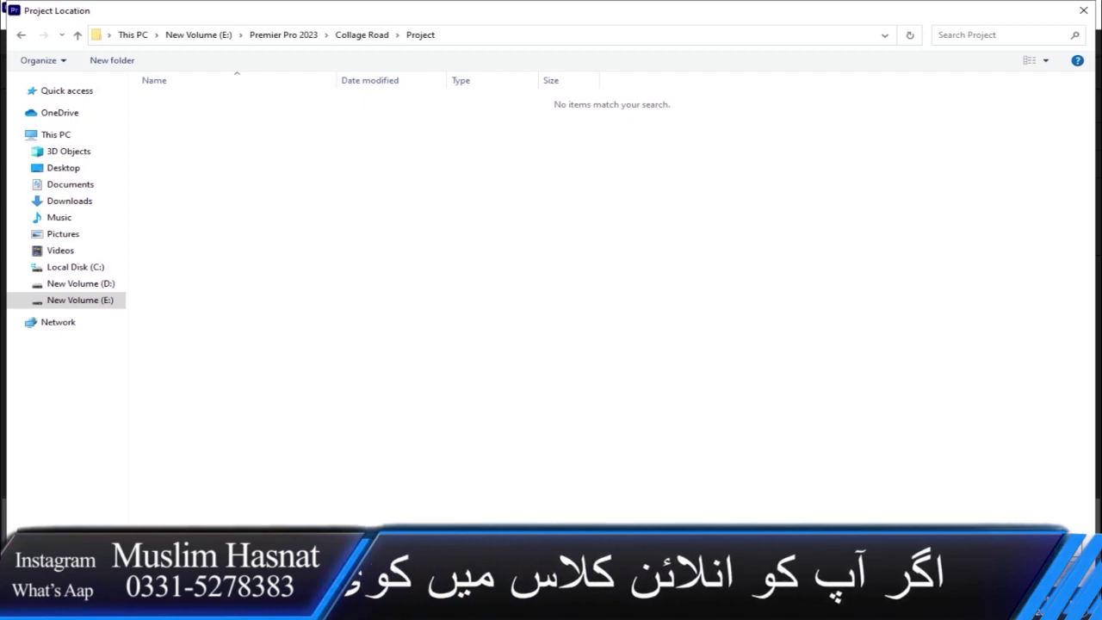
key("Return")
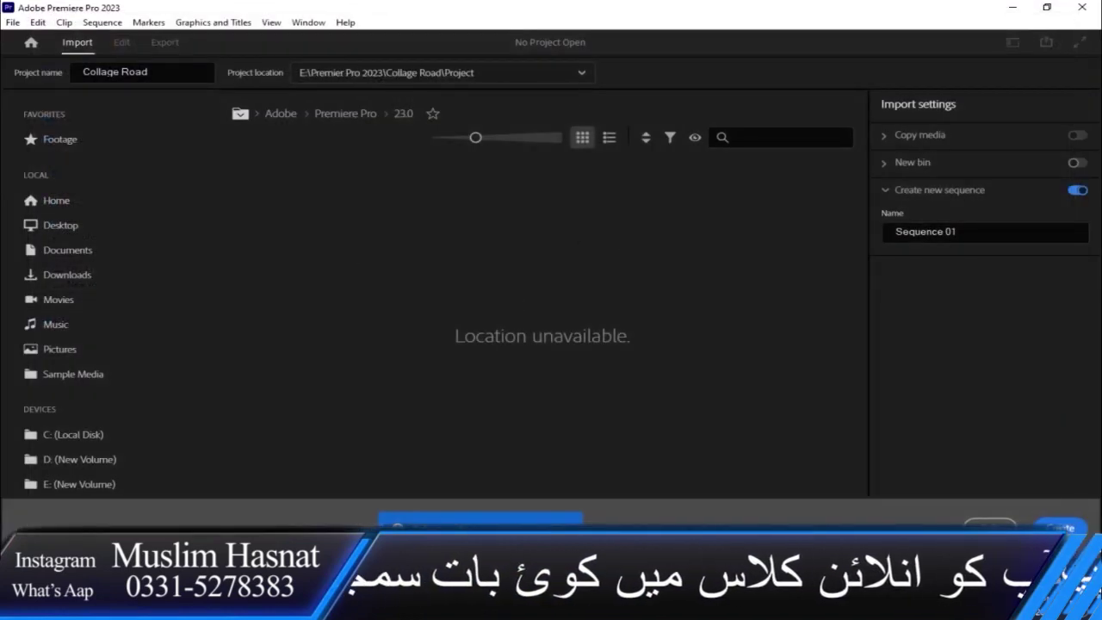
Open the empty Project folder inside Collage Road in File Explorer.
mouse_move(314, 608)
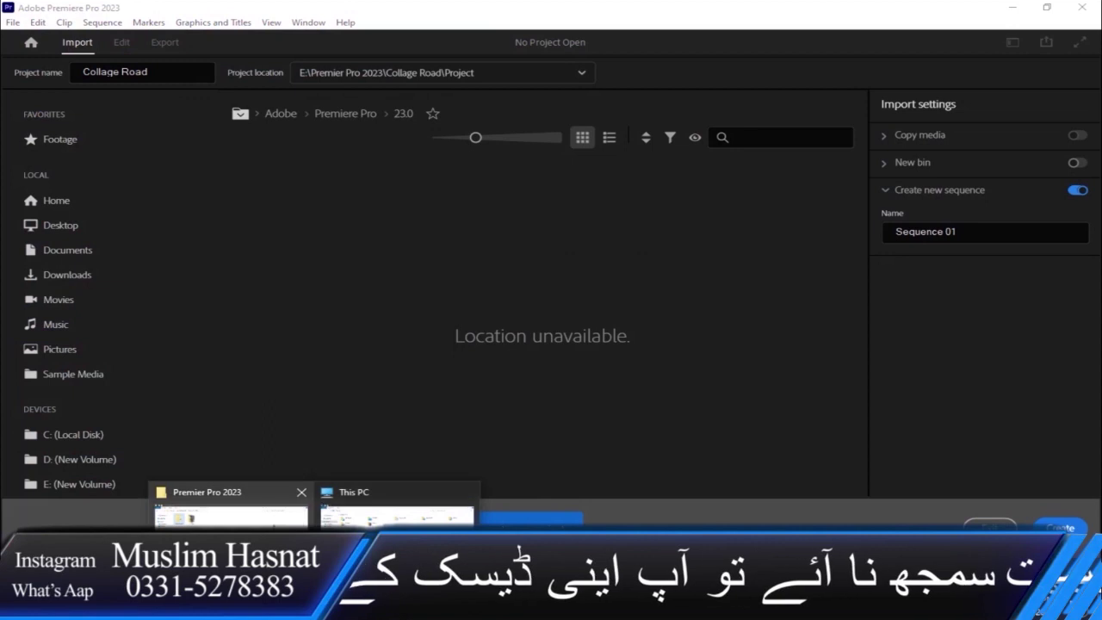
left_click(288, 513)
double_click(166, 104)
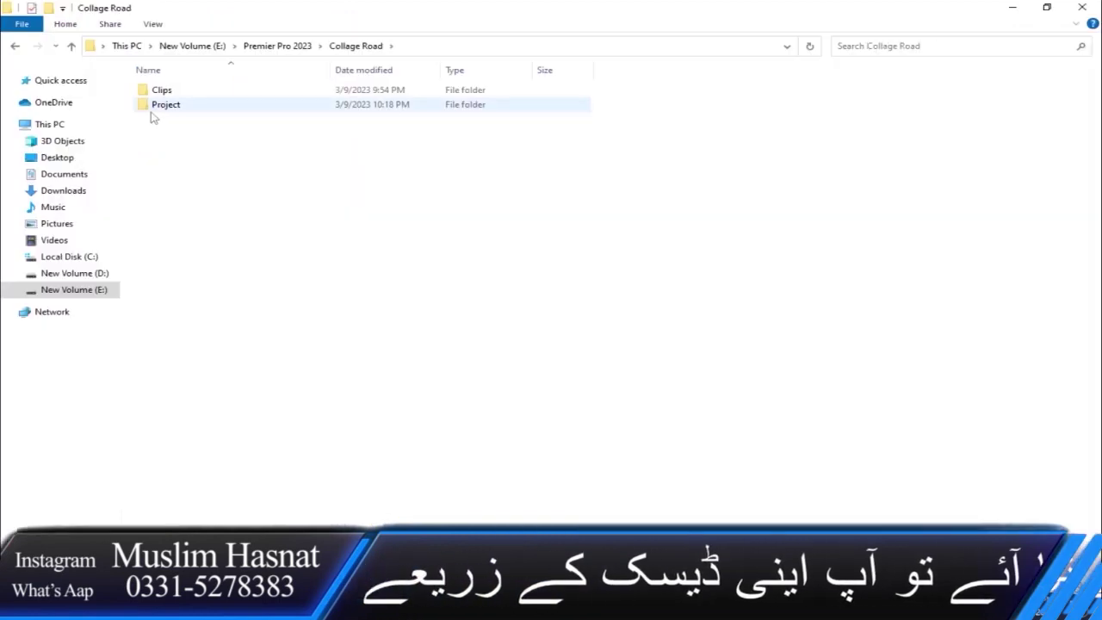
double_click(153, 108)
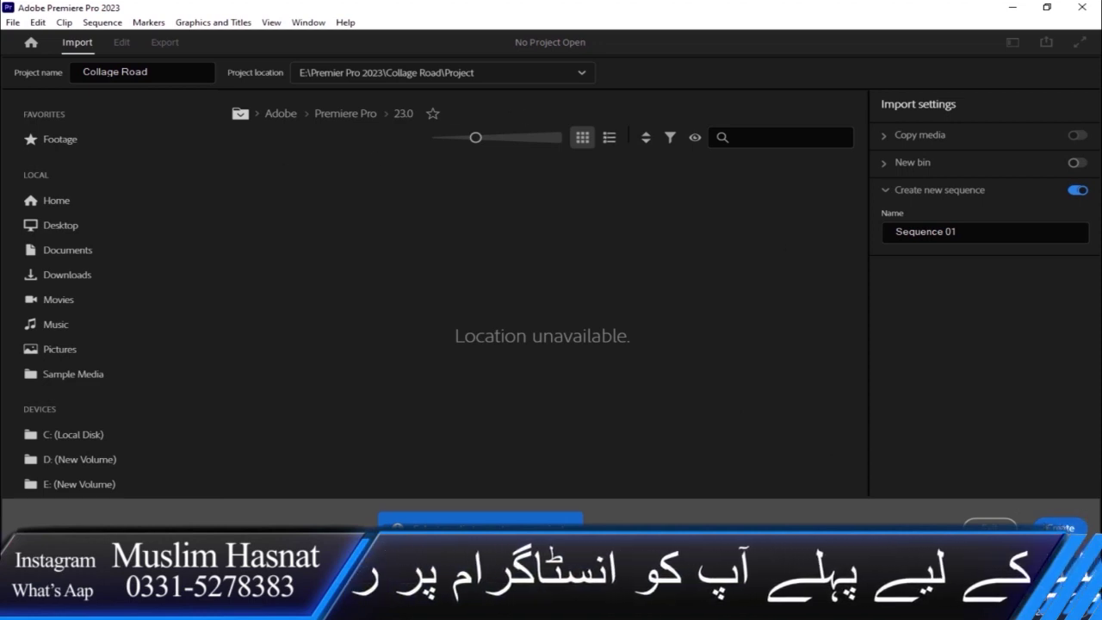
Move the folder window aside and create the Collage Road project in Premiere.
mouse_move(313, 607)
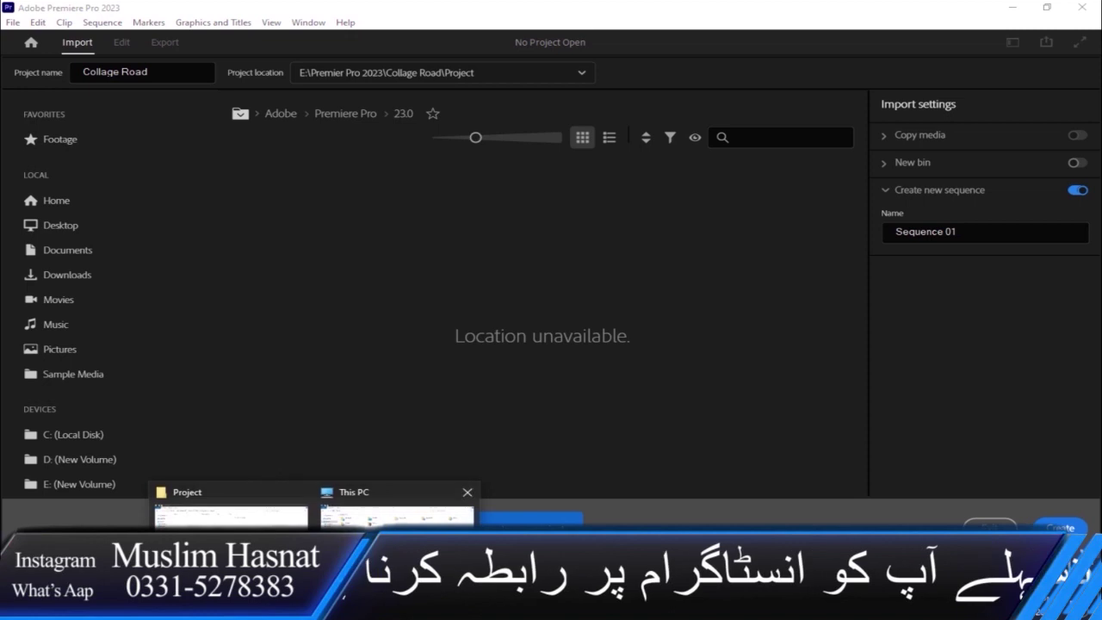
left_click(231, 512)
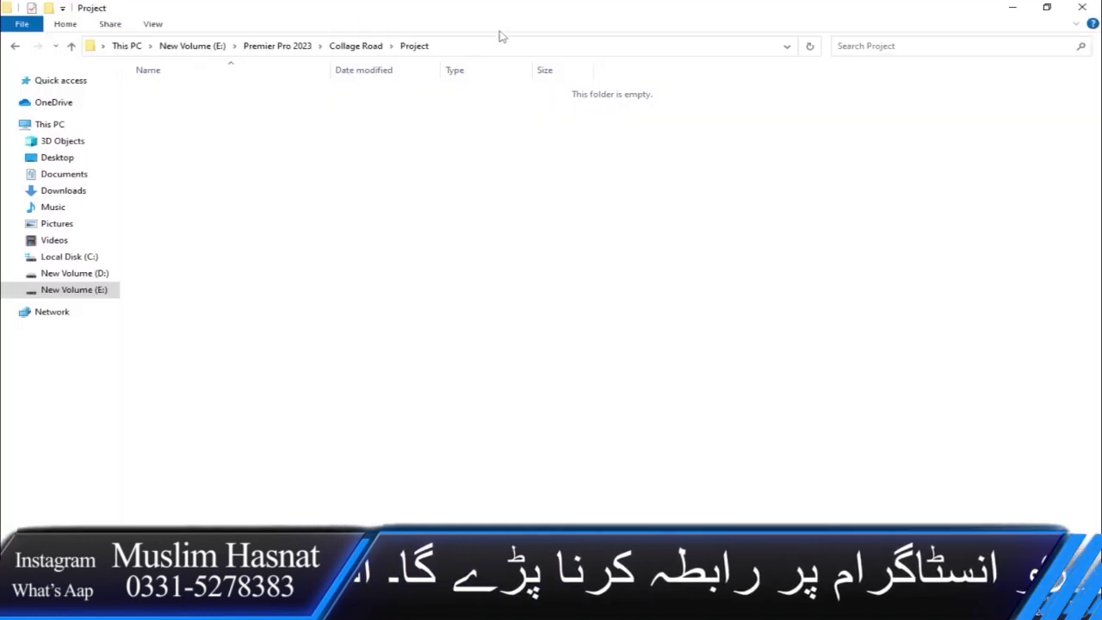
left_click_drag(502, 36, 504, 43)
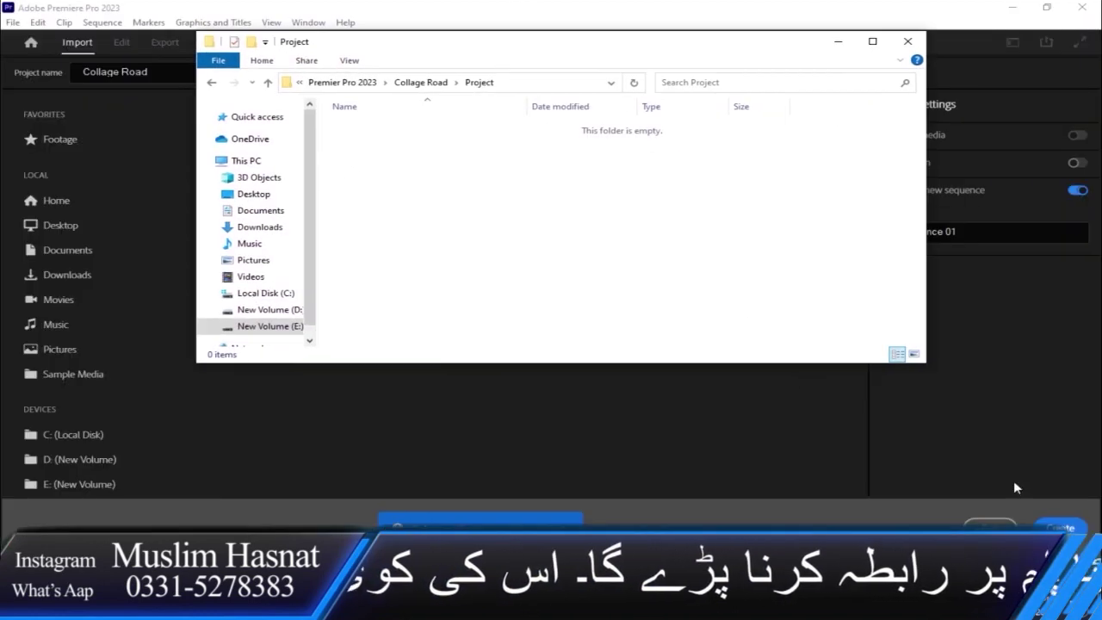
left_click(749, 82)
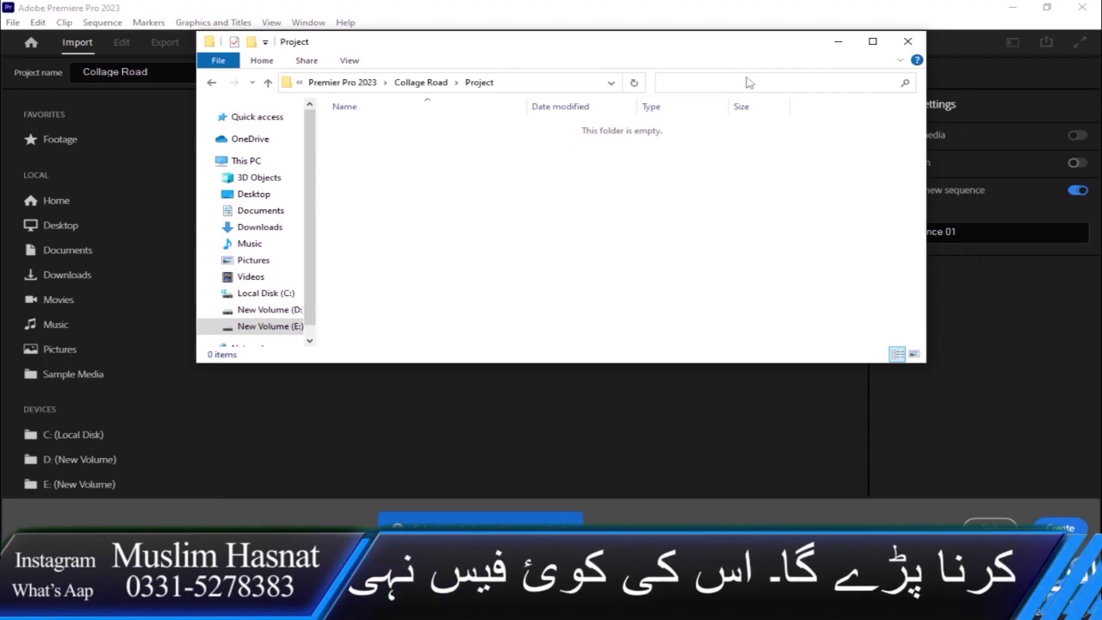
left_click_drag(516, 41, 1082, 36)
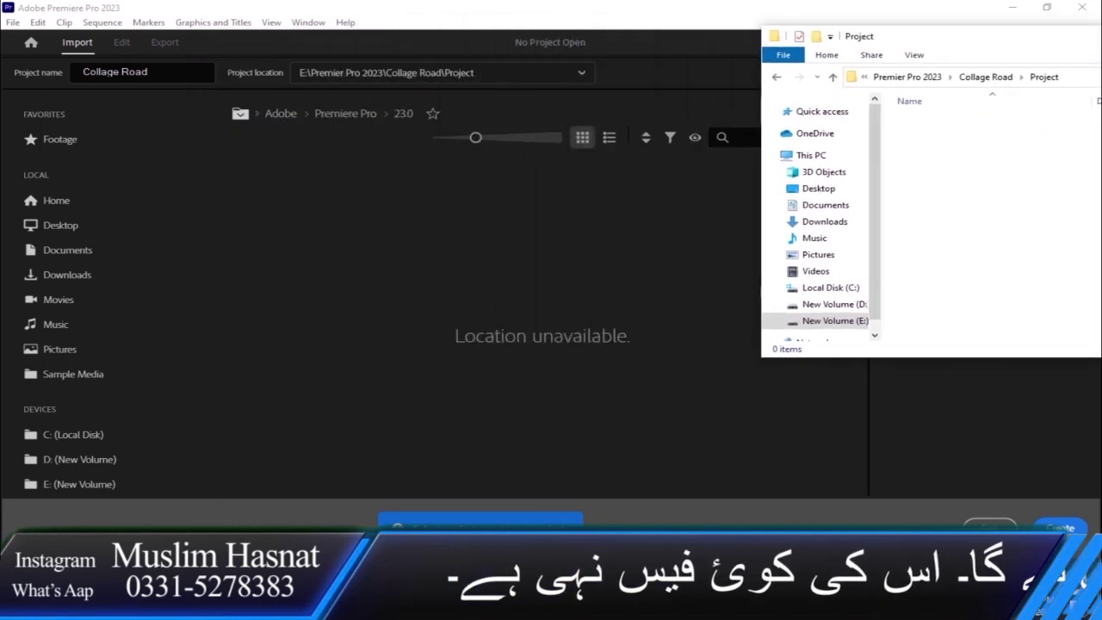
left_click(1061, 528)
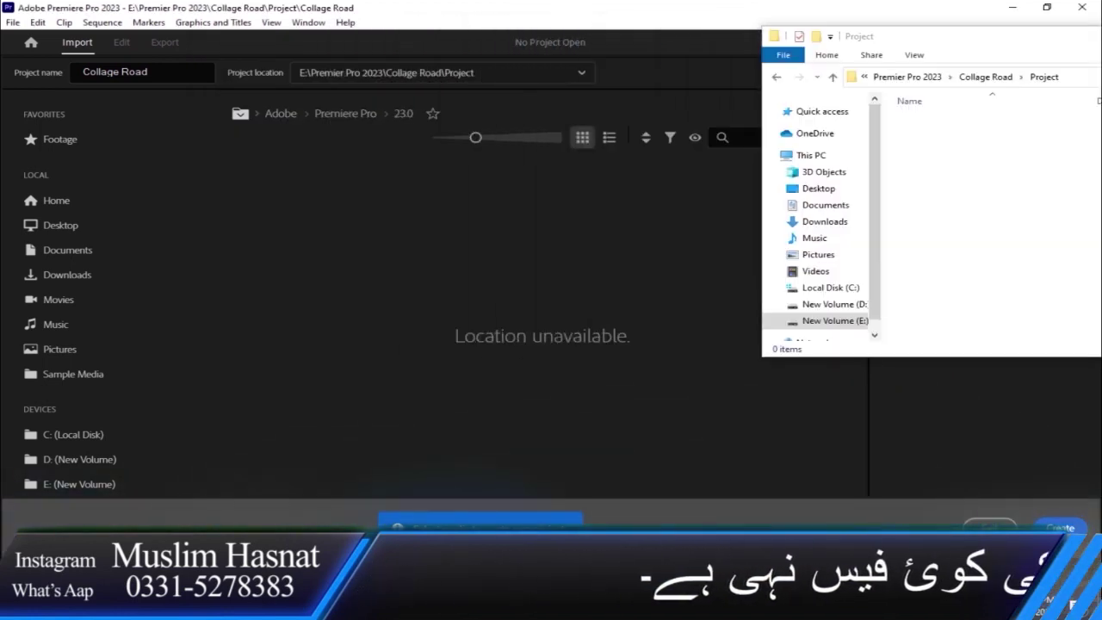
Check the saved project files in the Project folder, go up to Collage Road, and return to Premiere.
left_click(1038, 115)
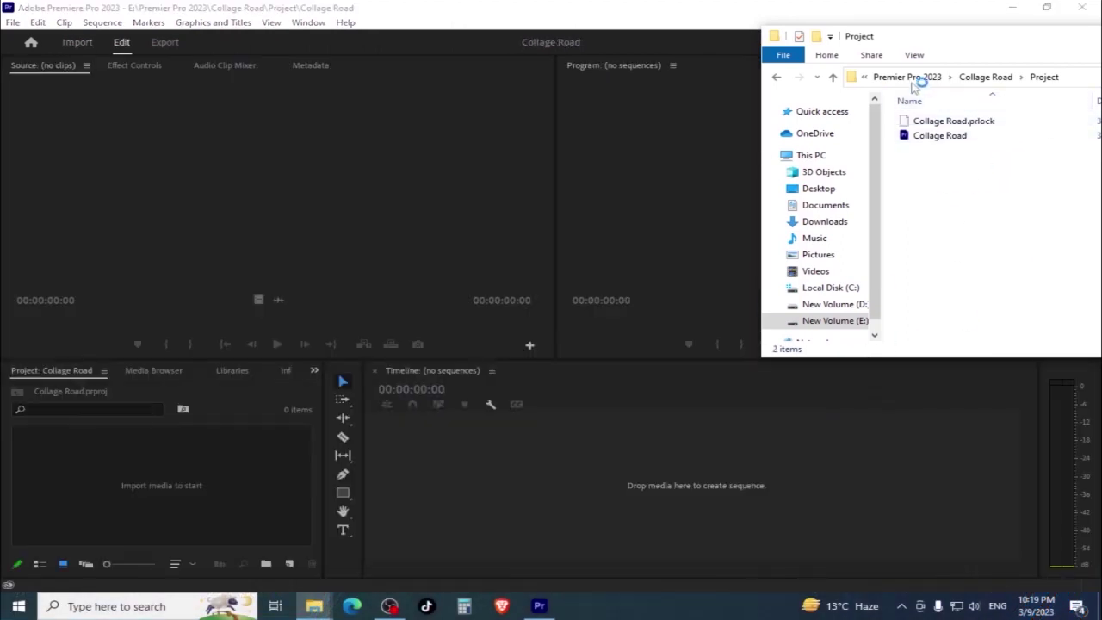
left_click_drag(925, 37, 441, 57)
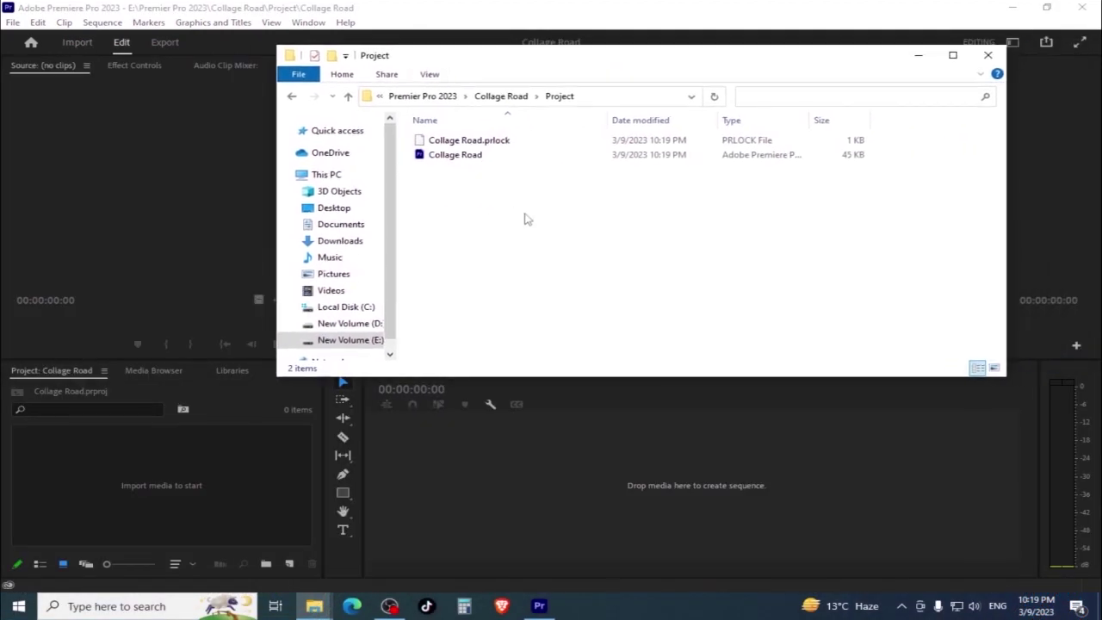
left_click(314, 606)
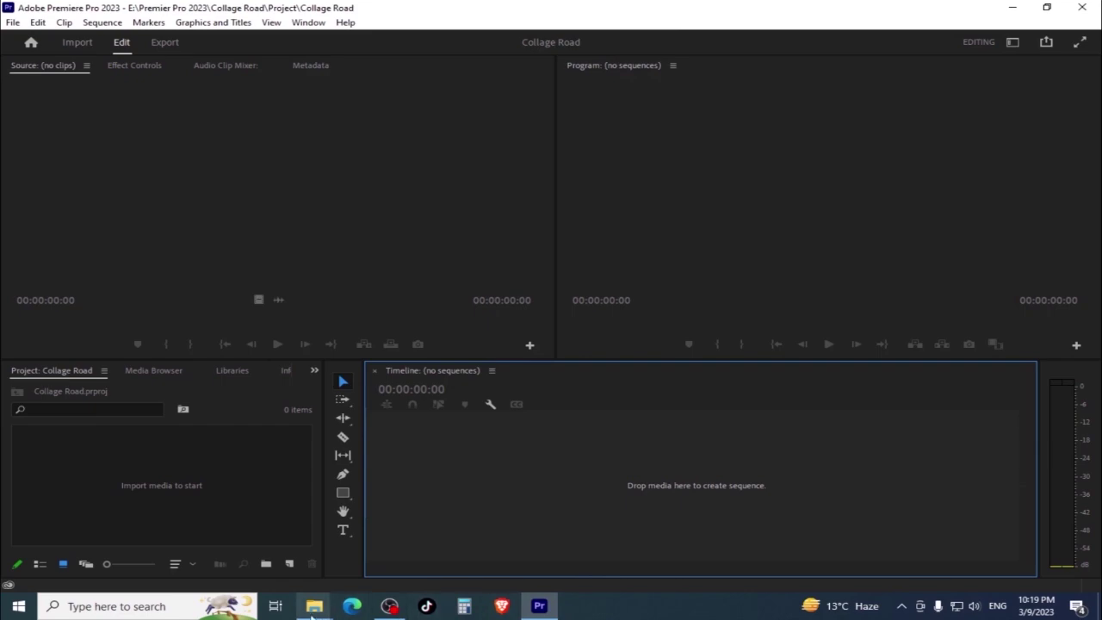
mouse_move(315, 606)
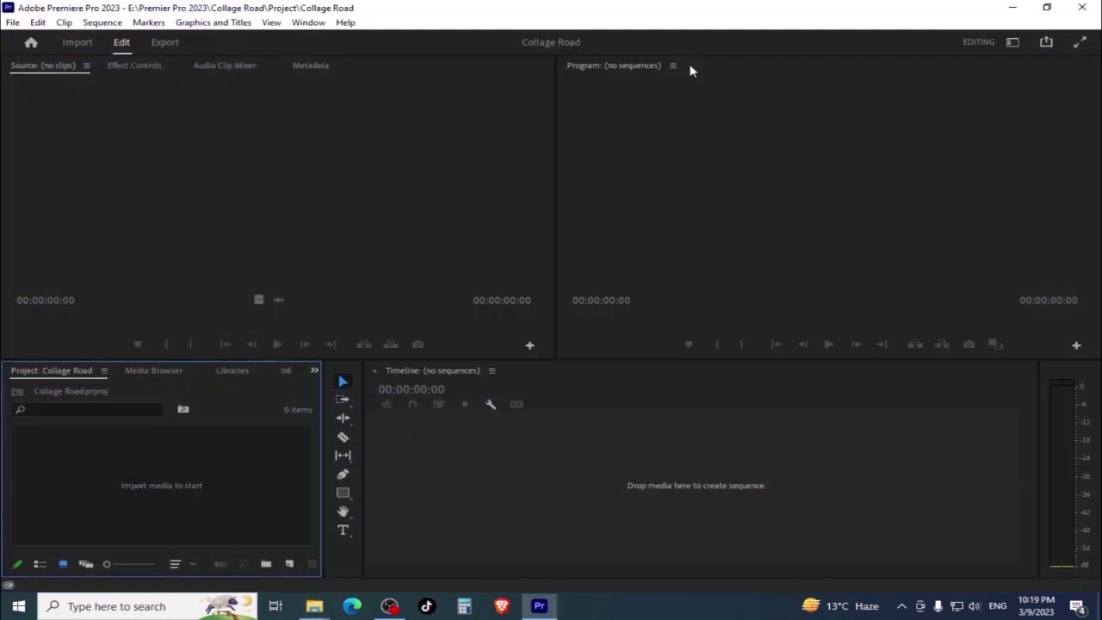
left_click(285, 527)
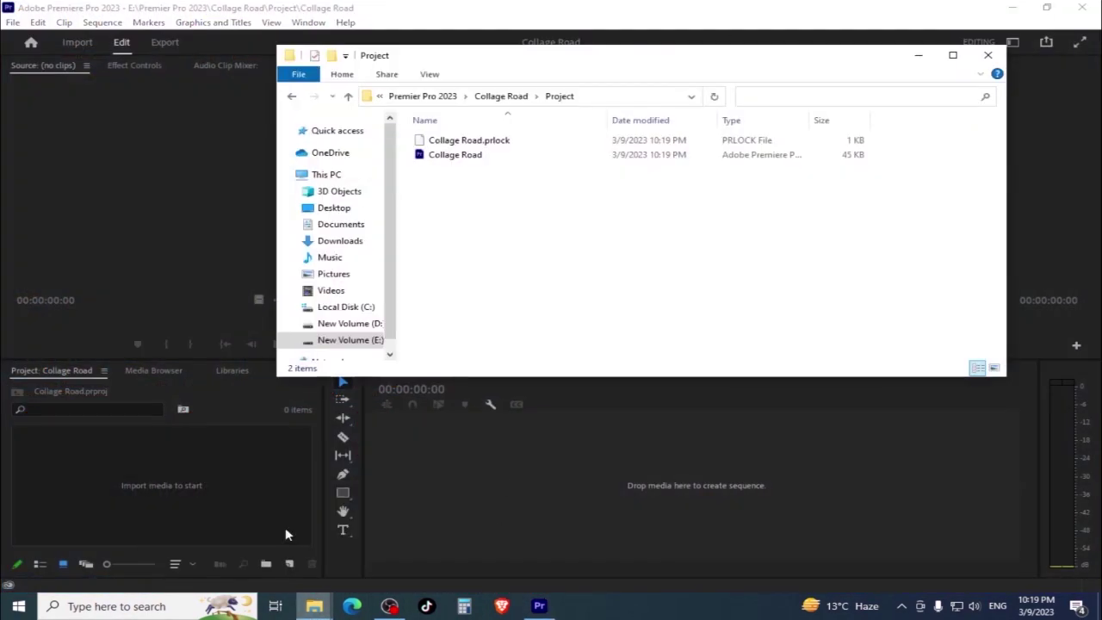
double_click(672, 62)
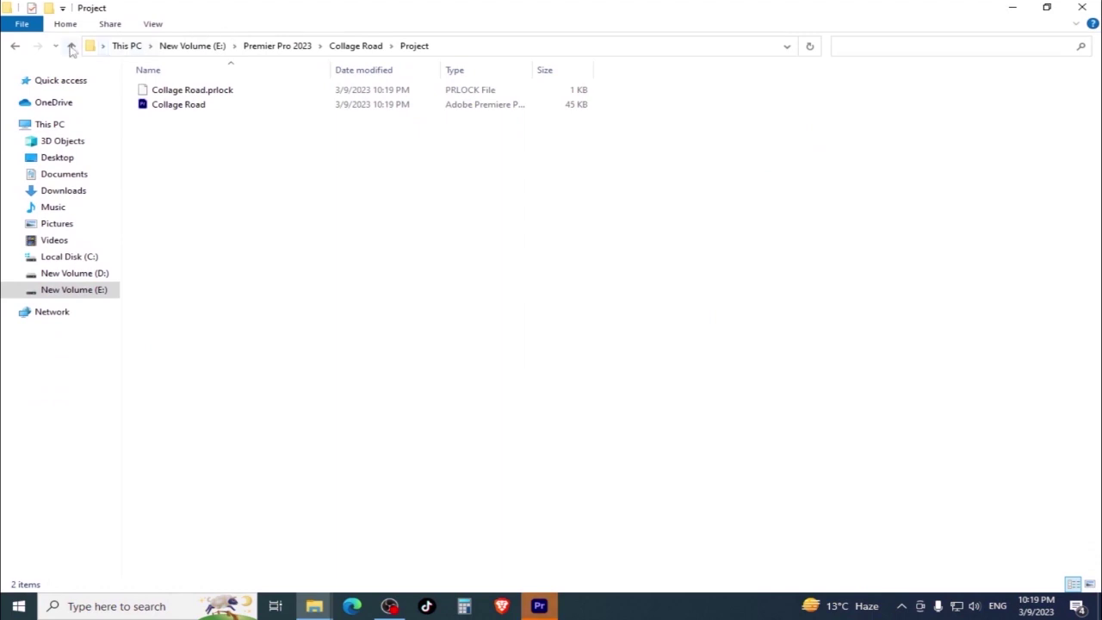
left_click(71, 46)
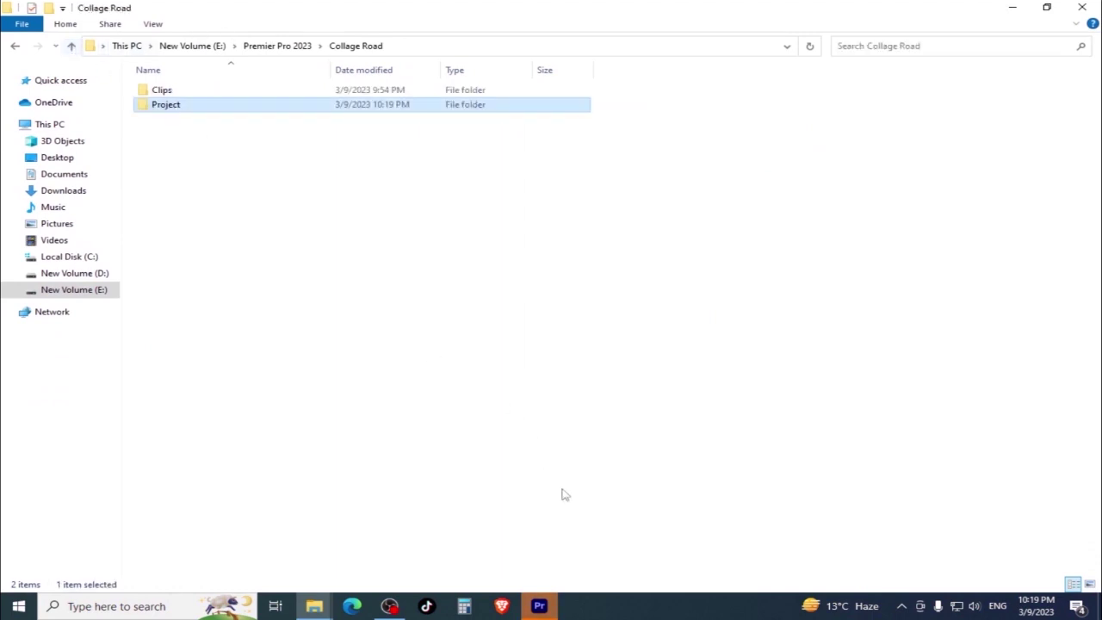
left_click(540, 608)
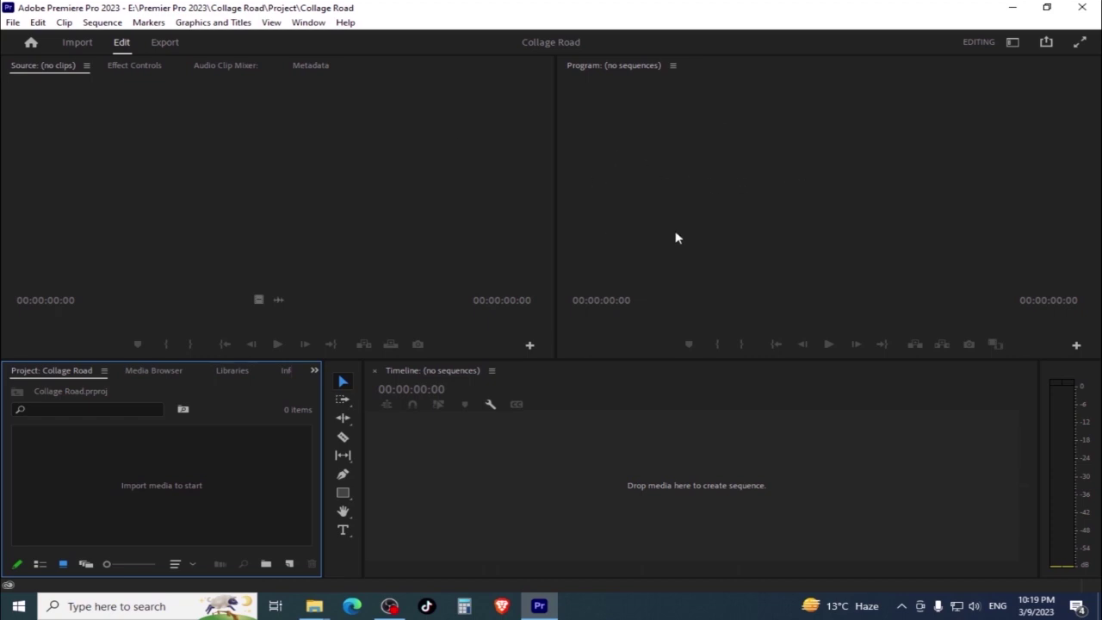
left_click(323, 174)
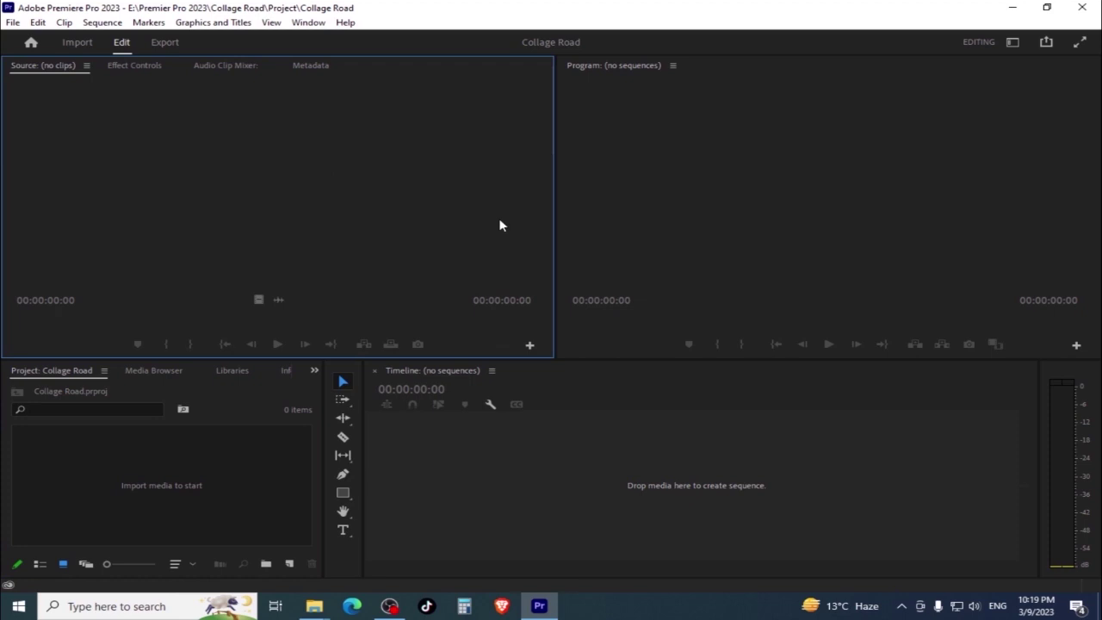
left_click(174, 458)
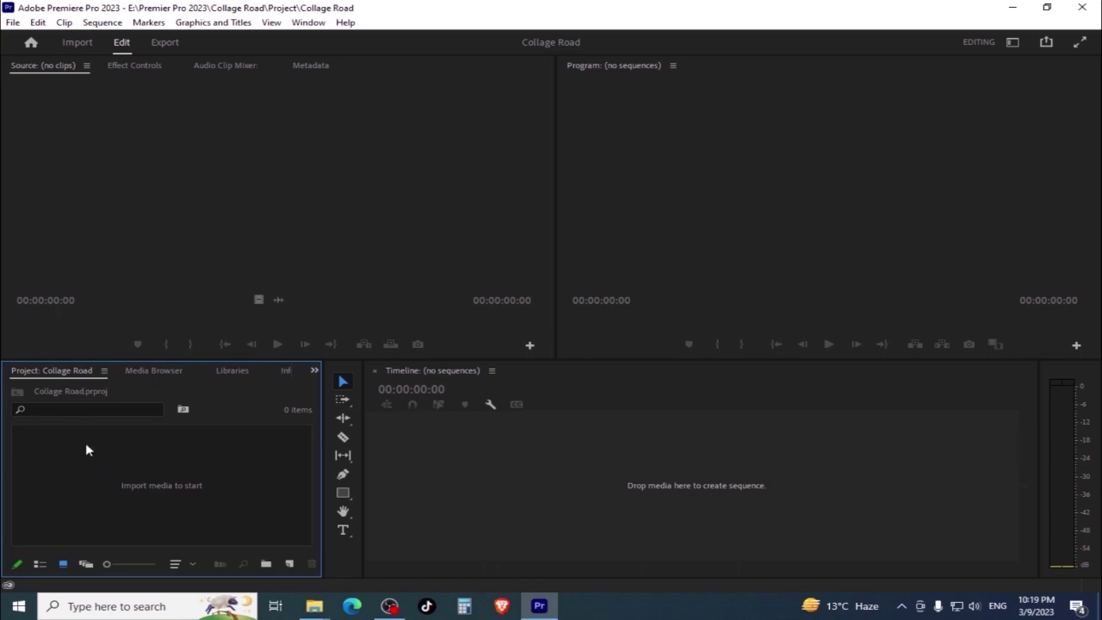
right_click(125, 465)
Create a bin named 'Collage Road', open it, and return to the project's top level.
left_click(265, 246)
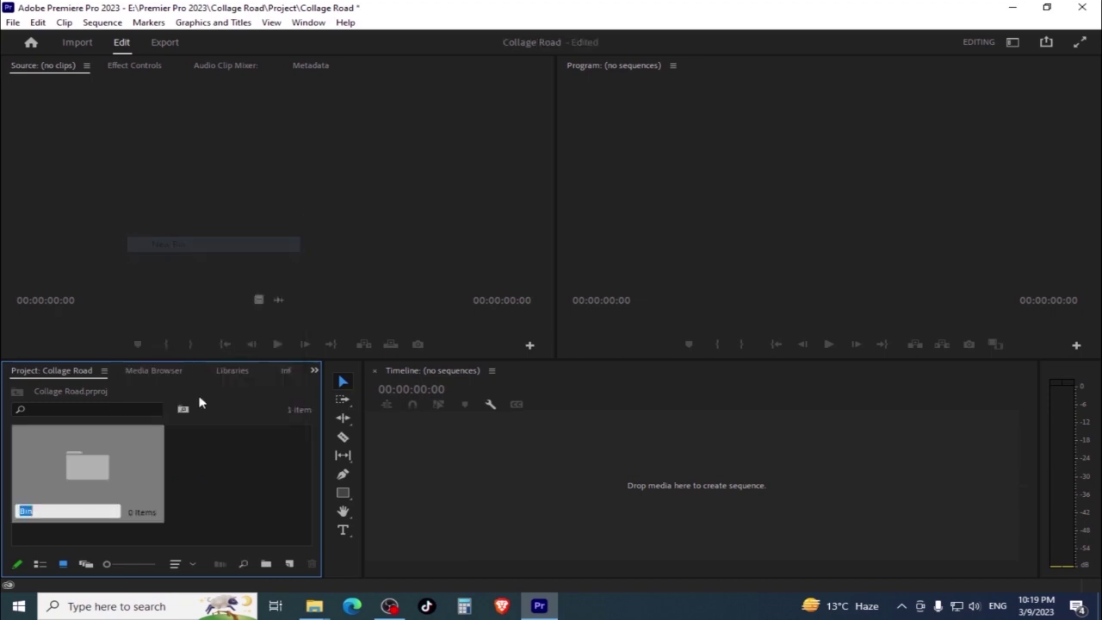
type("Collage Road")
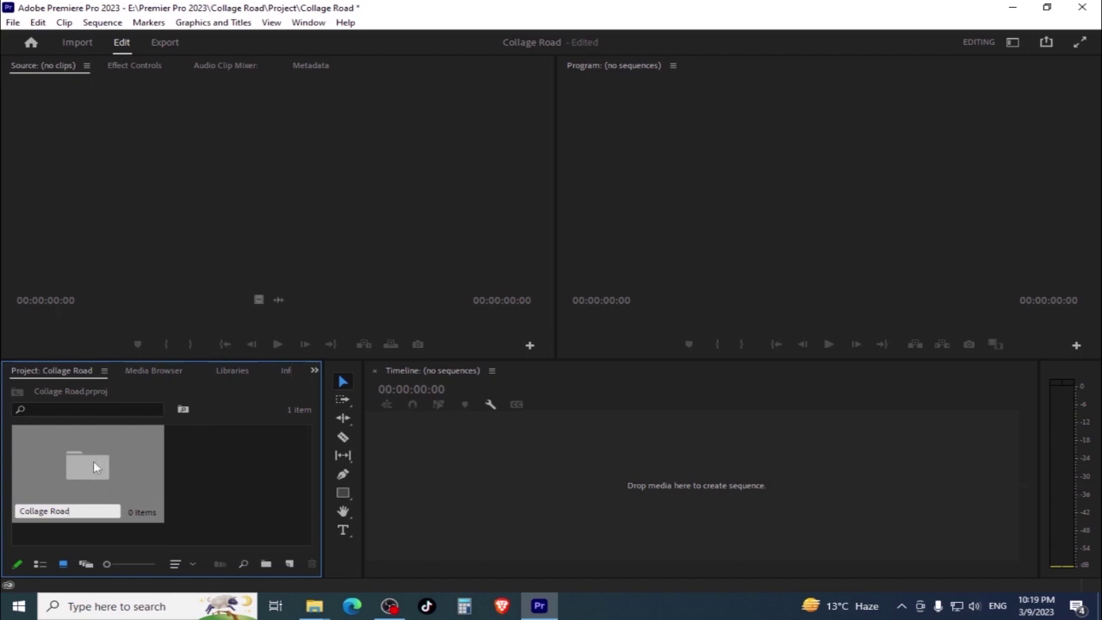
double_click(93, 461)
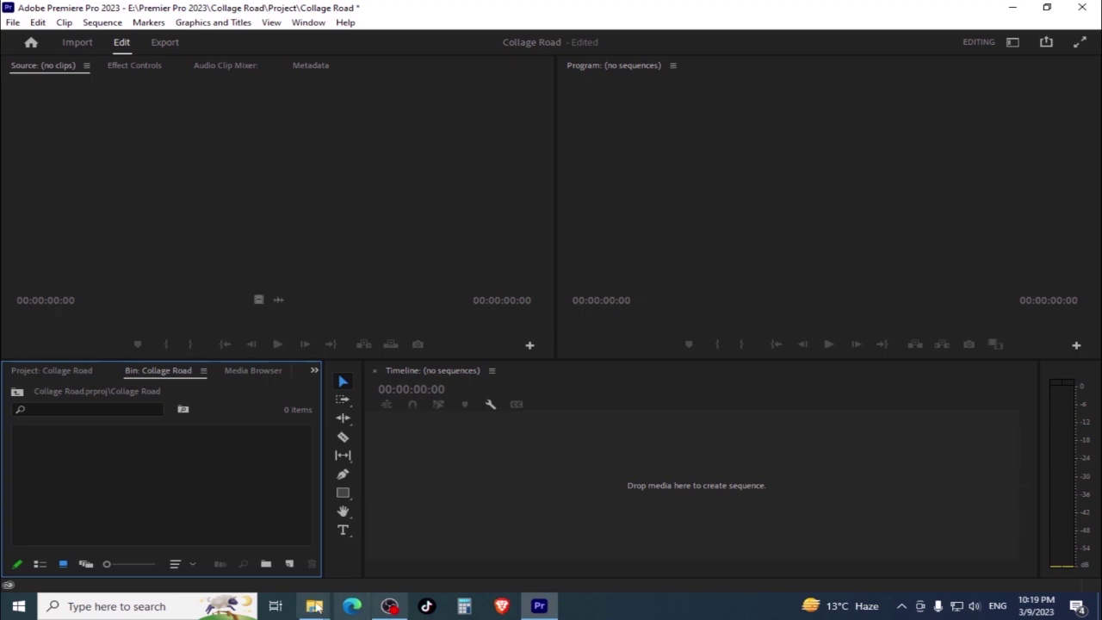
left_click(15, 392)
Add a second bin named 'Backmouzik' and open it.
right_click(193, 483)
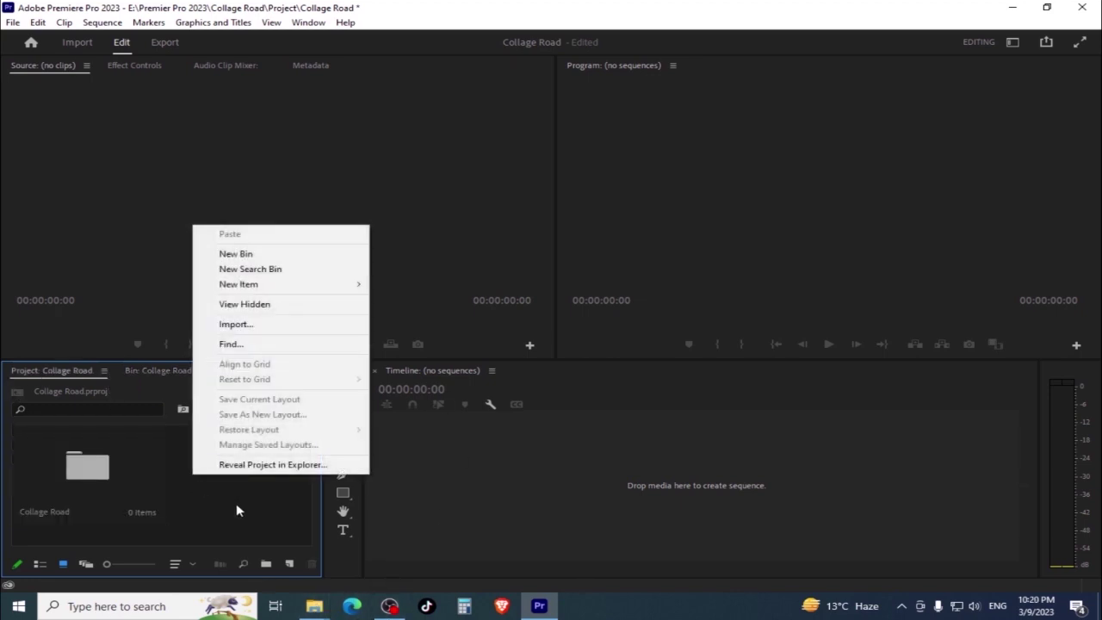
left_click(276, 256)
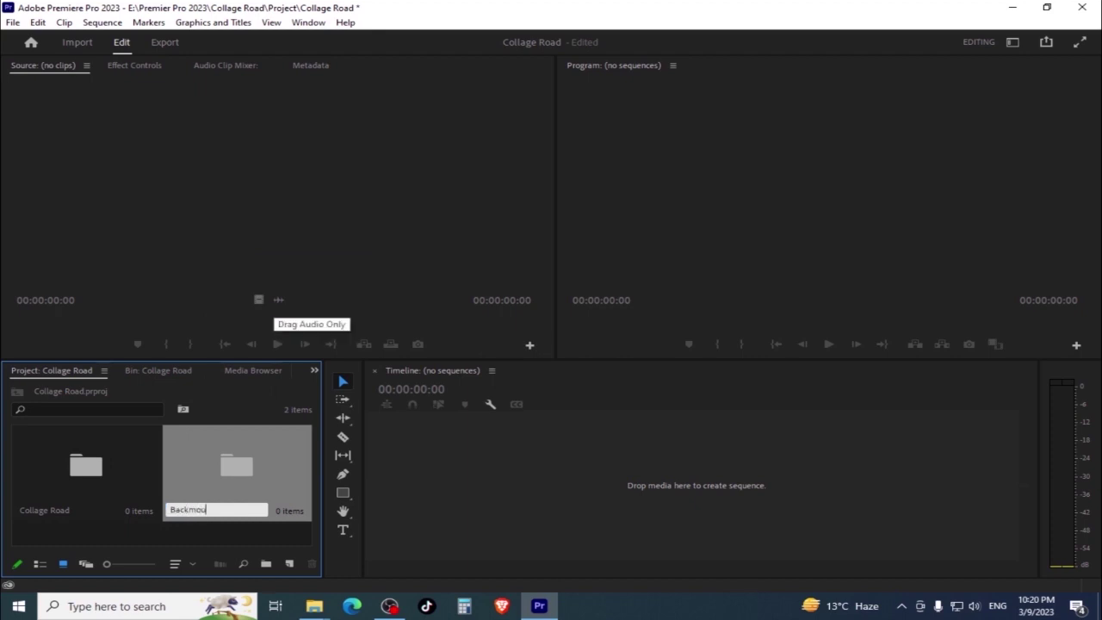
type("zik")
key("Return")
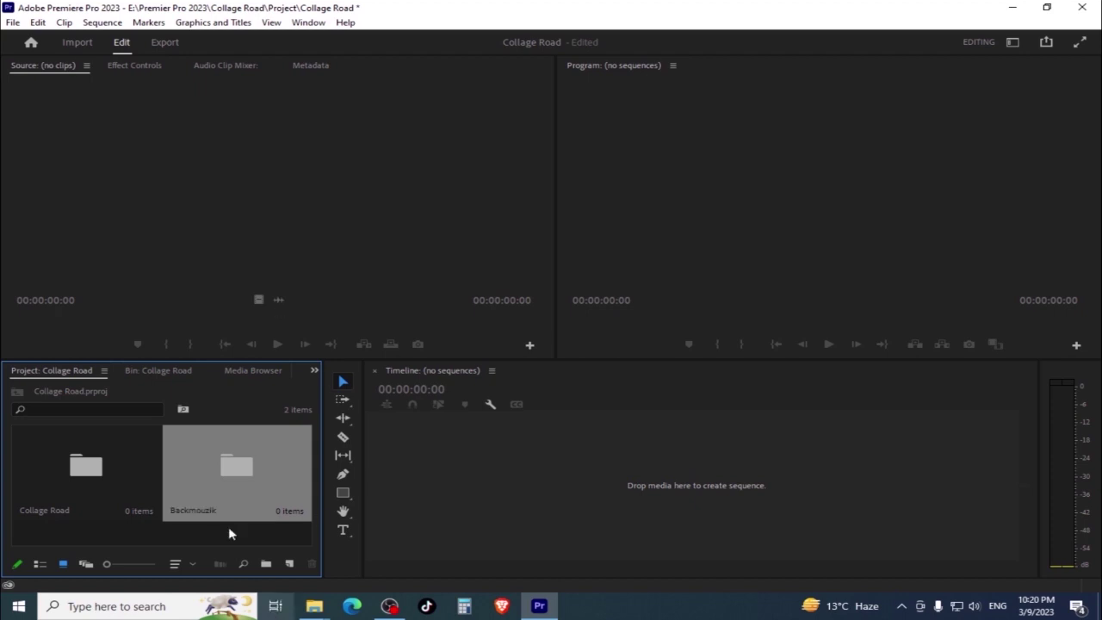
double_click(235, 481)
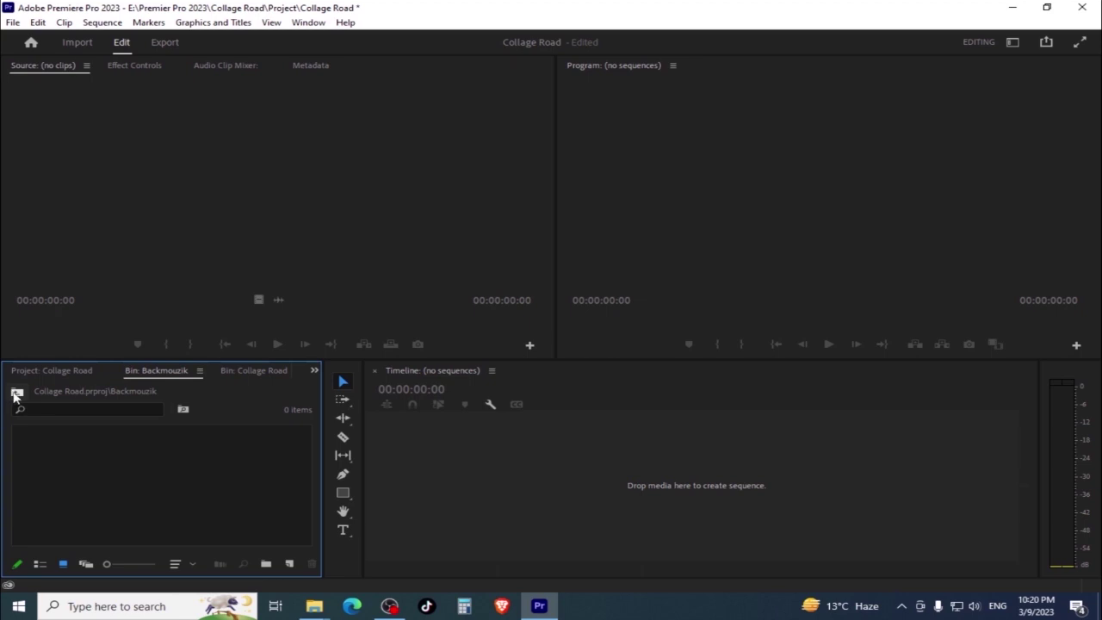
Return to the project's top level, select the Collage Road bin, and activate the Timeline panel.
left_click(17, 392)
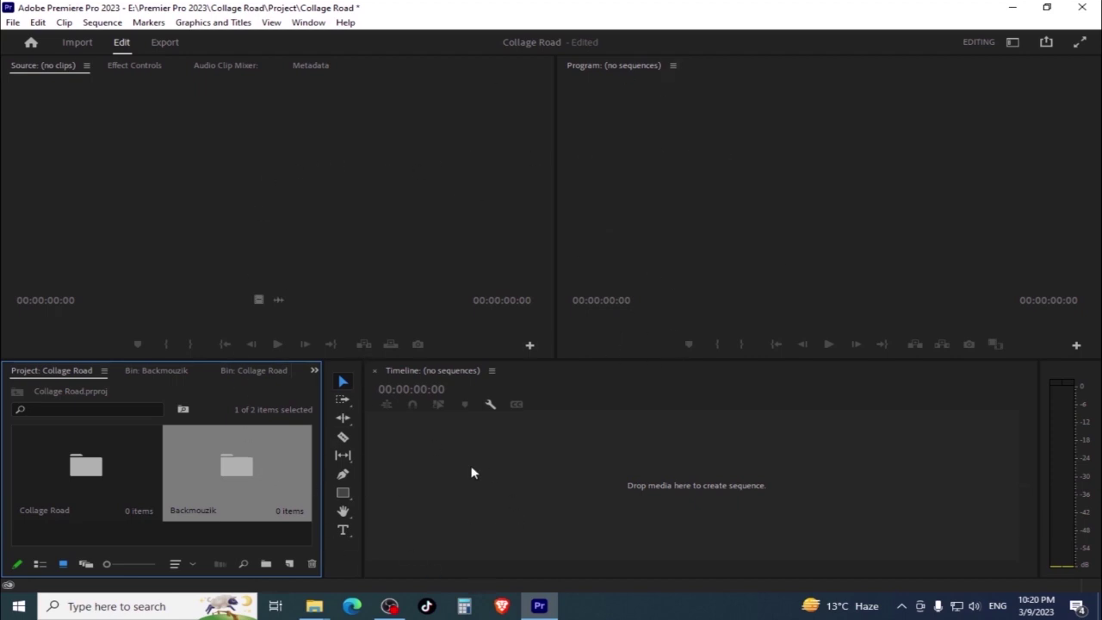
left_click(127, 454)
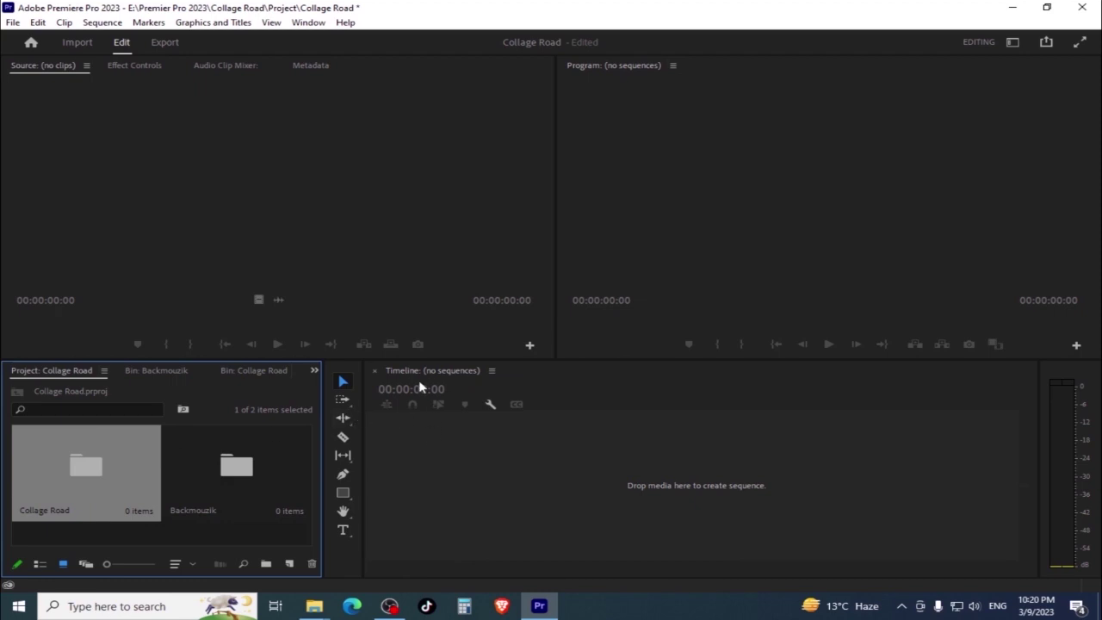
left_click(402, 397)
left_click(37, 69)
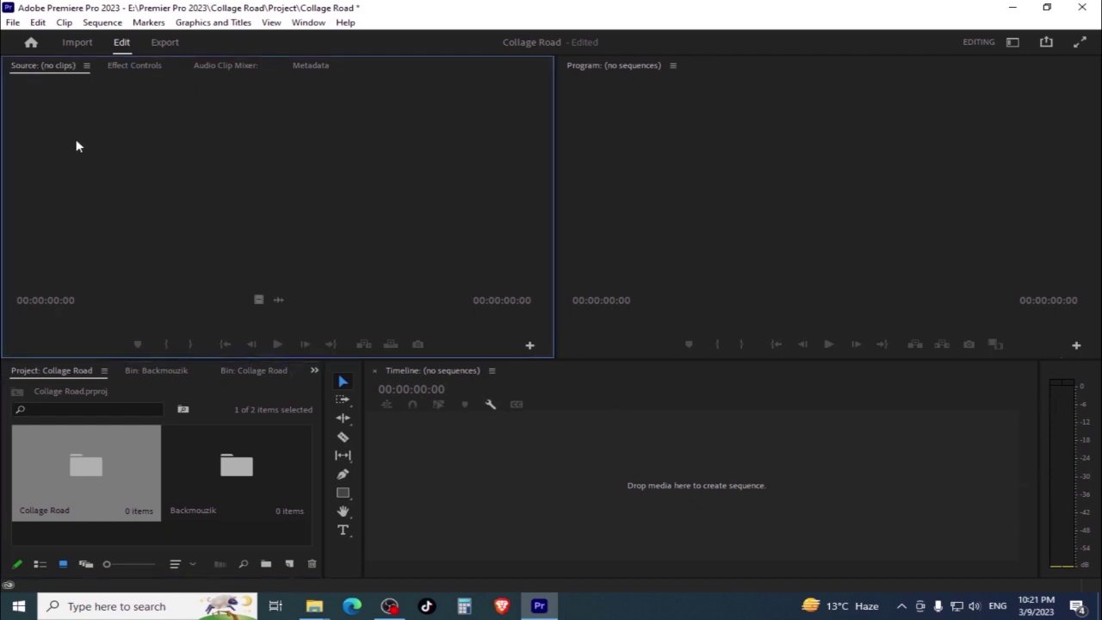
left_click(127, 67)
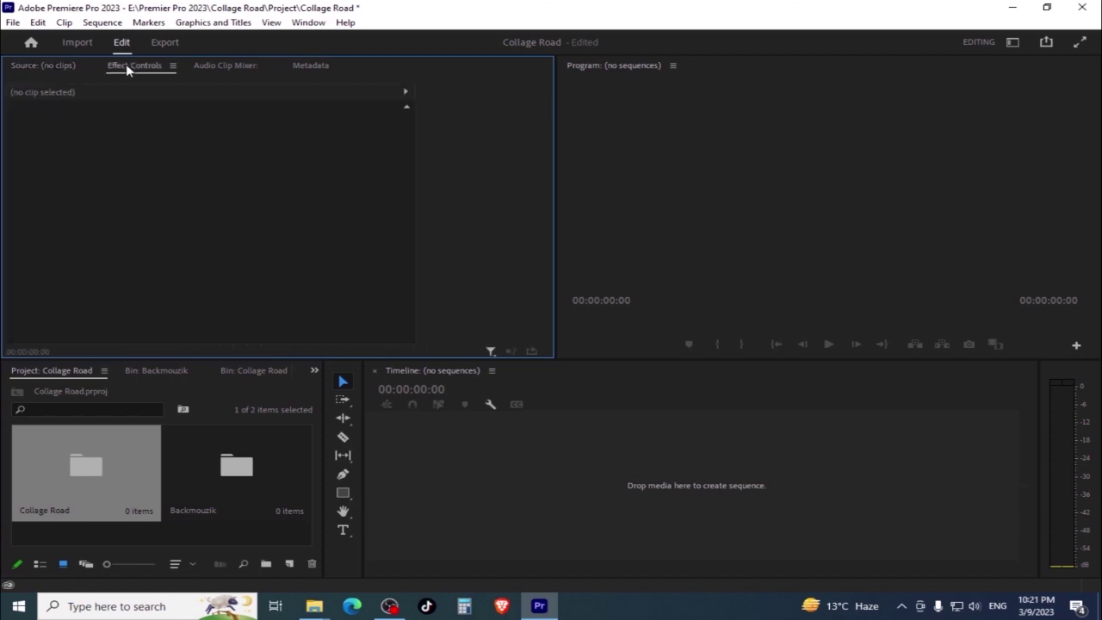
key("shift+2")
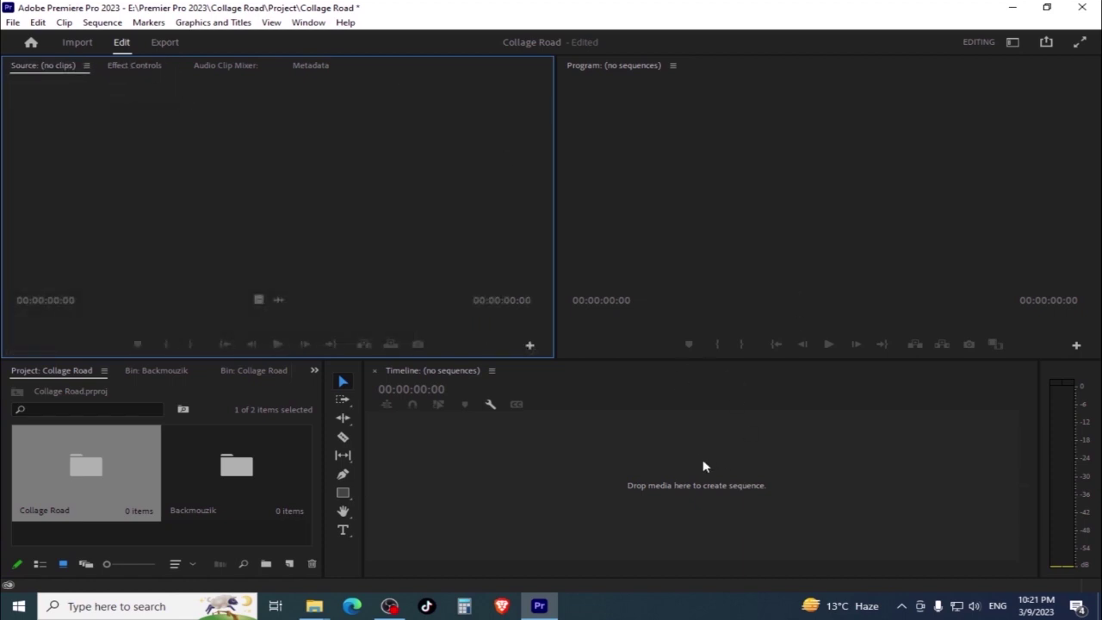
left_click(121, 66)
left_click(45, 66)
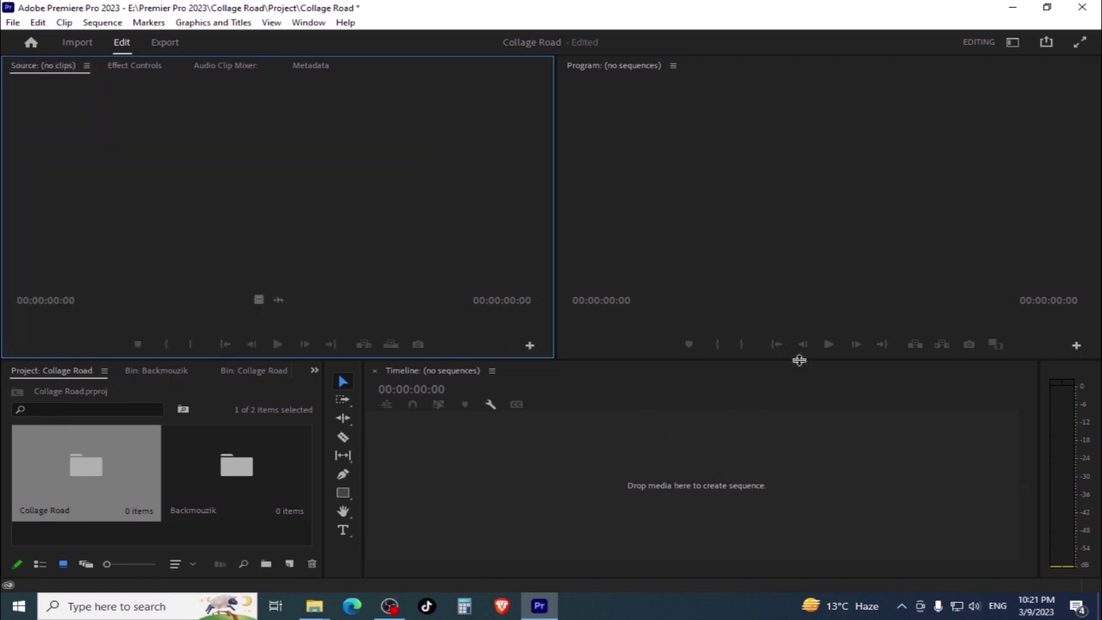